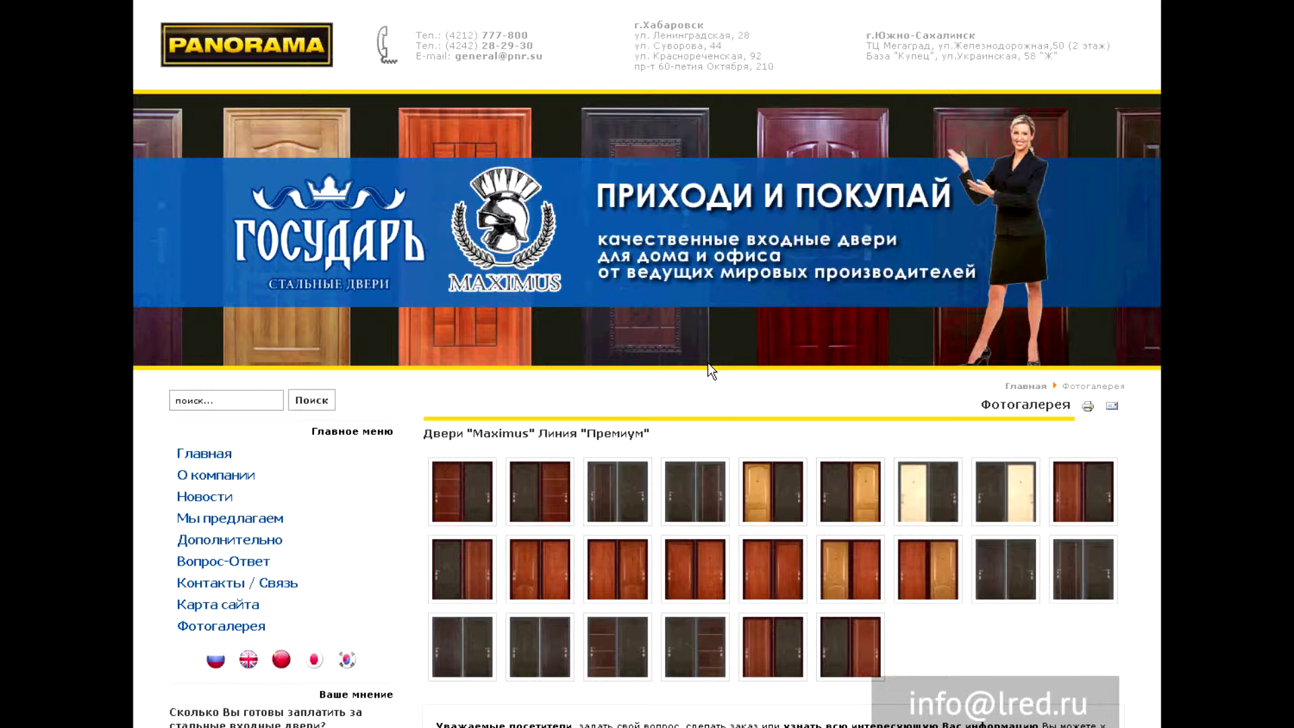
Examine the Фотогалерея page of the Panorama site, including the enlarged door photos and the rest of the page.
scroll(708, 368, down, 1)
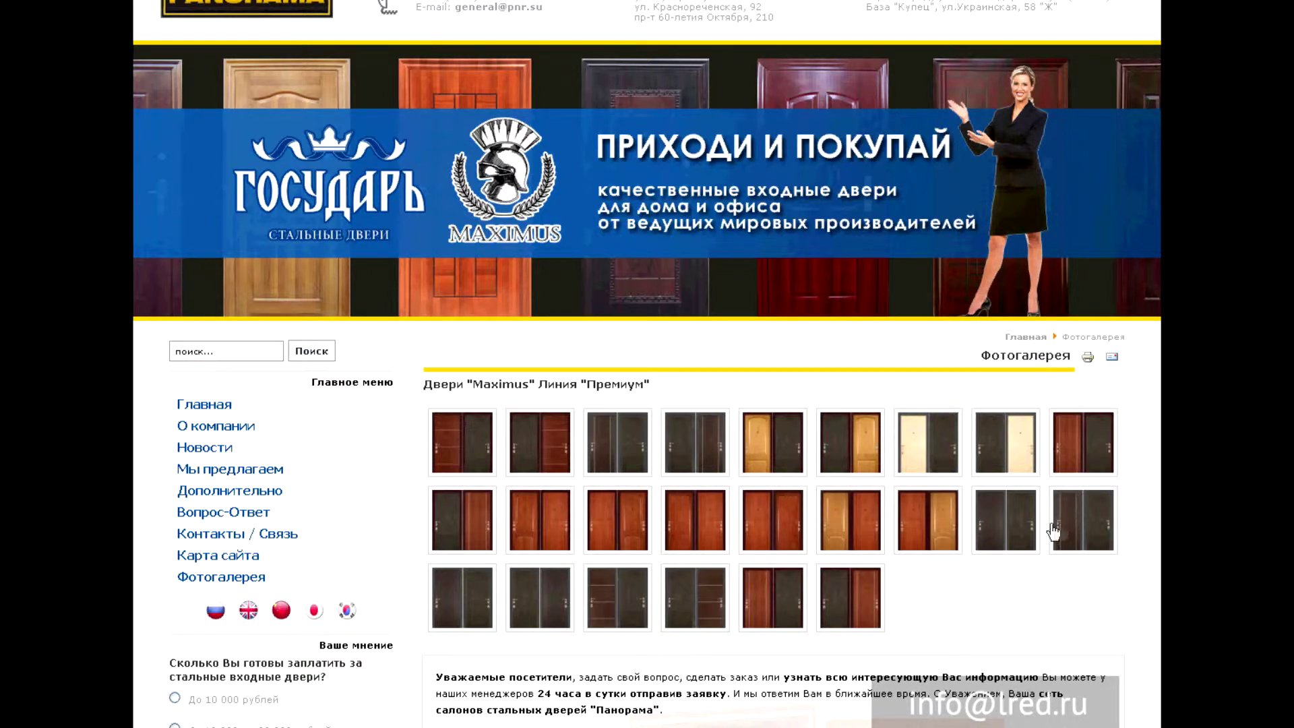
click(909, 522)
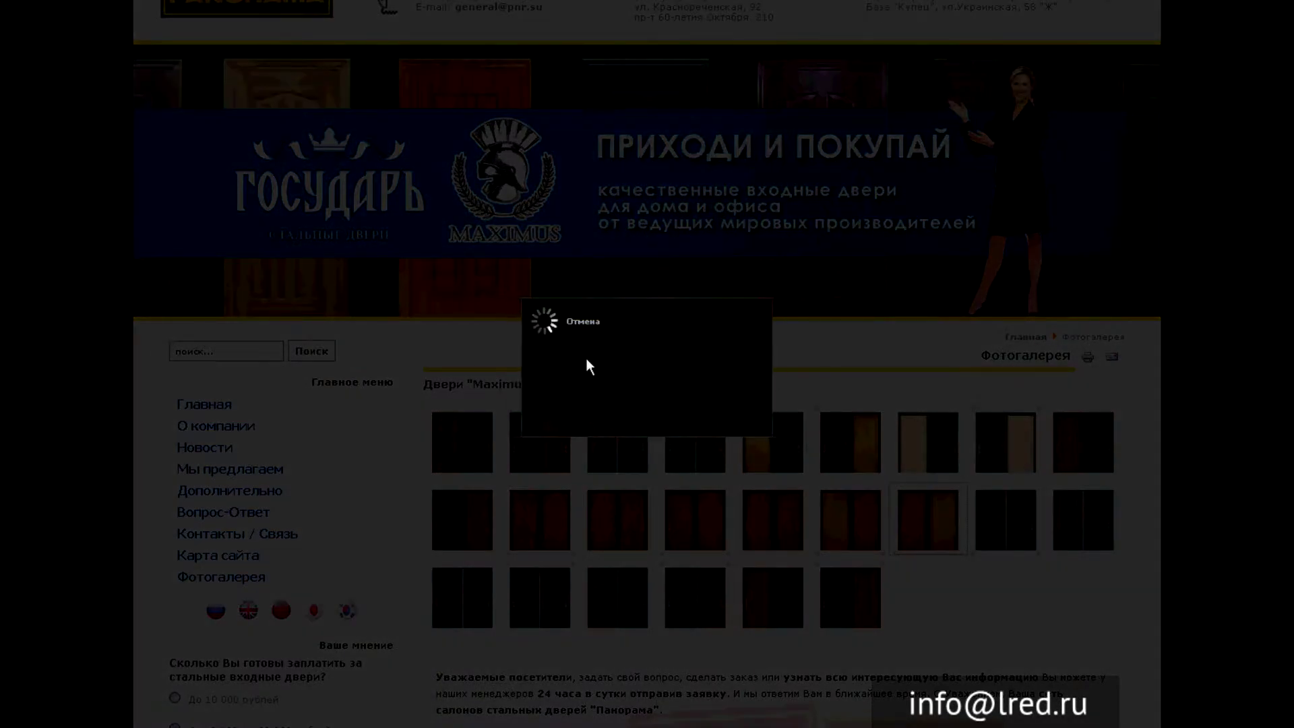
click(749, 516)
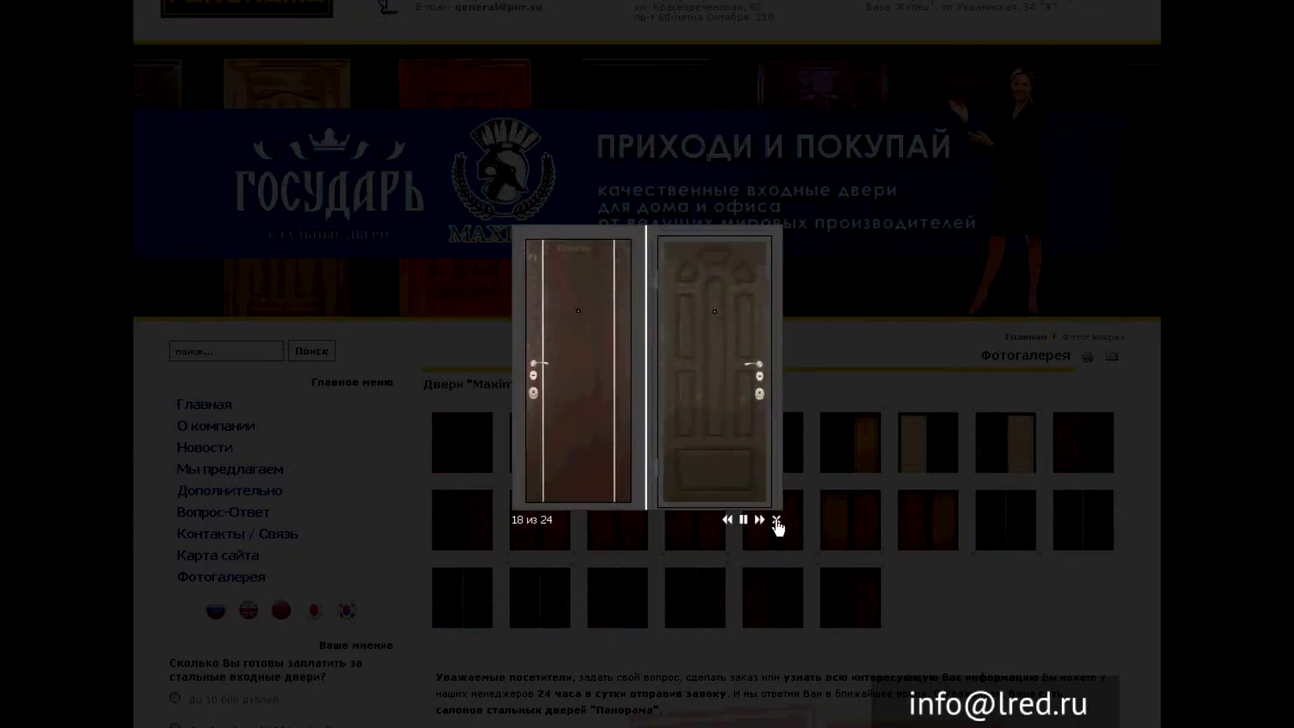
click(775, 525)
scroll(778, 527, down, 13)
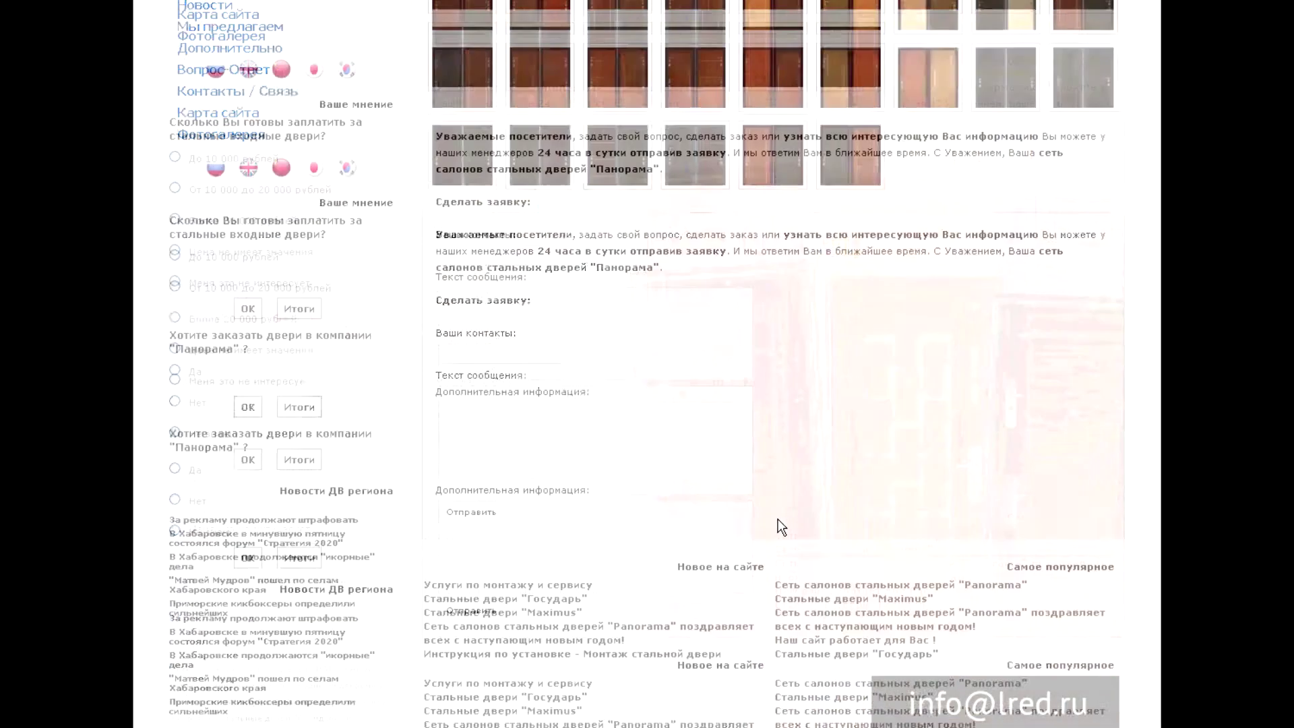
drag(1113, 605, 992, 609)
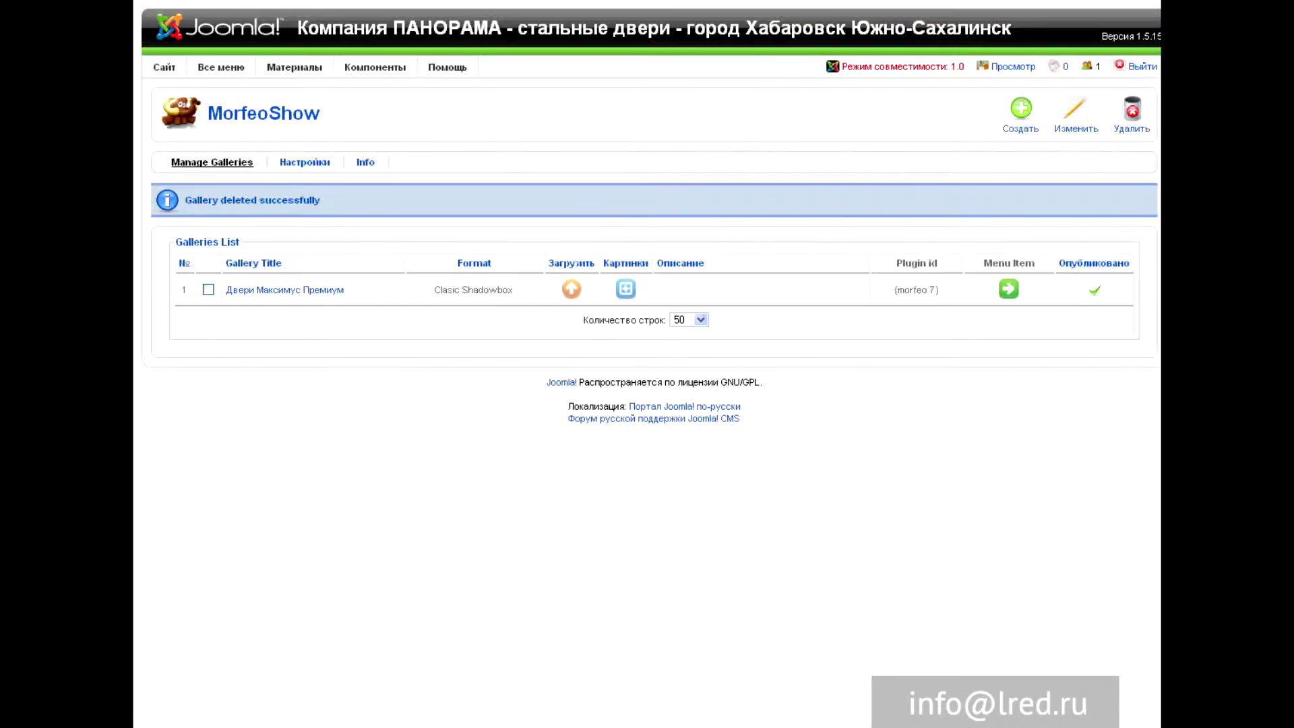
Go back to the Joomla control panel and open the MorfeoShow component's galleries list.
mouse_move(174, 67)
click(174, 116)
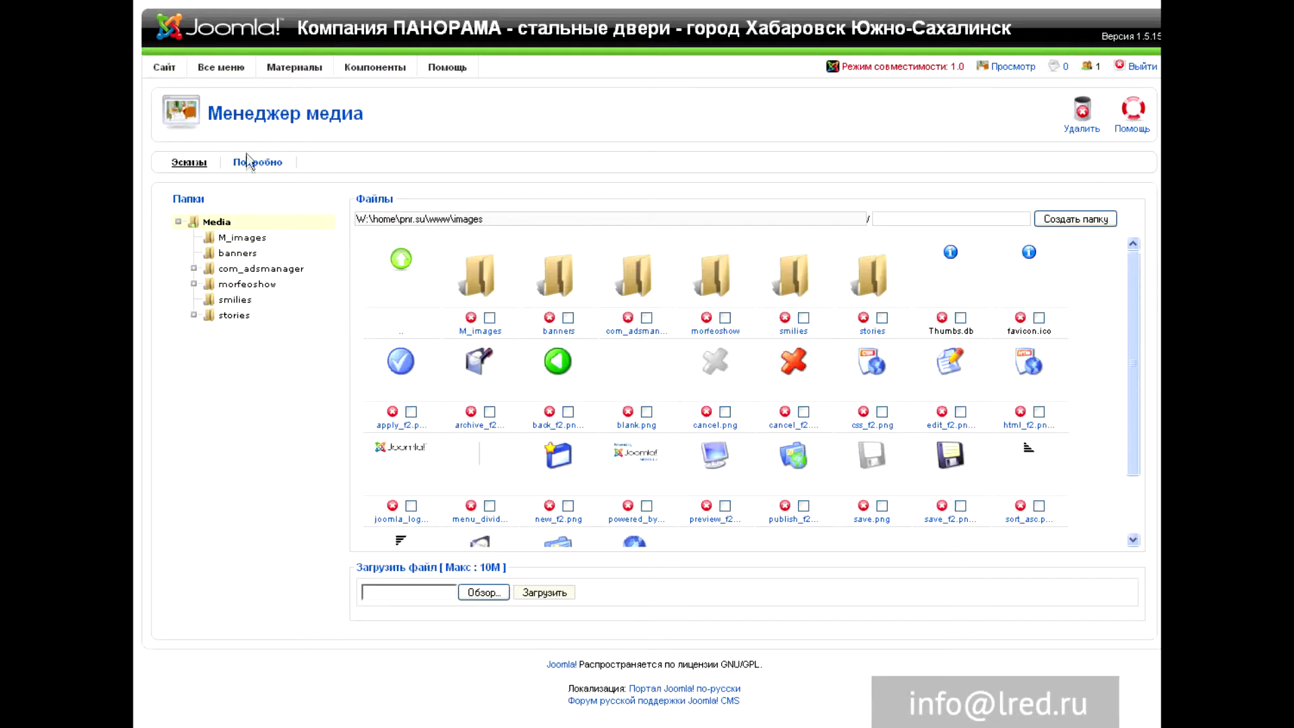
mouse_move(175, 66)
click(175, 90)
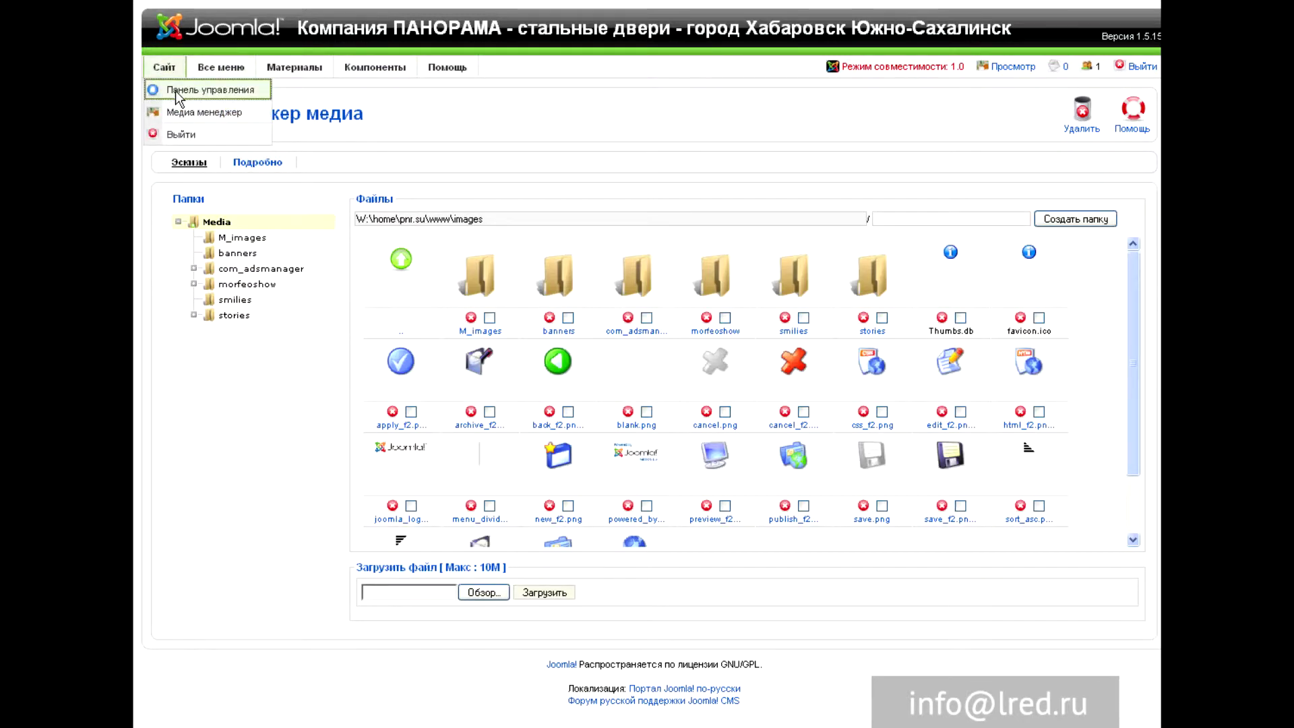
mouse_move(338, 71)
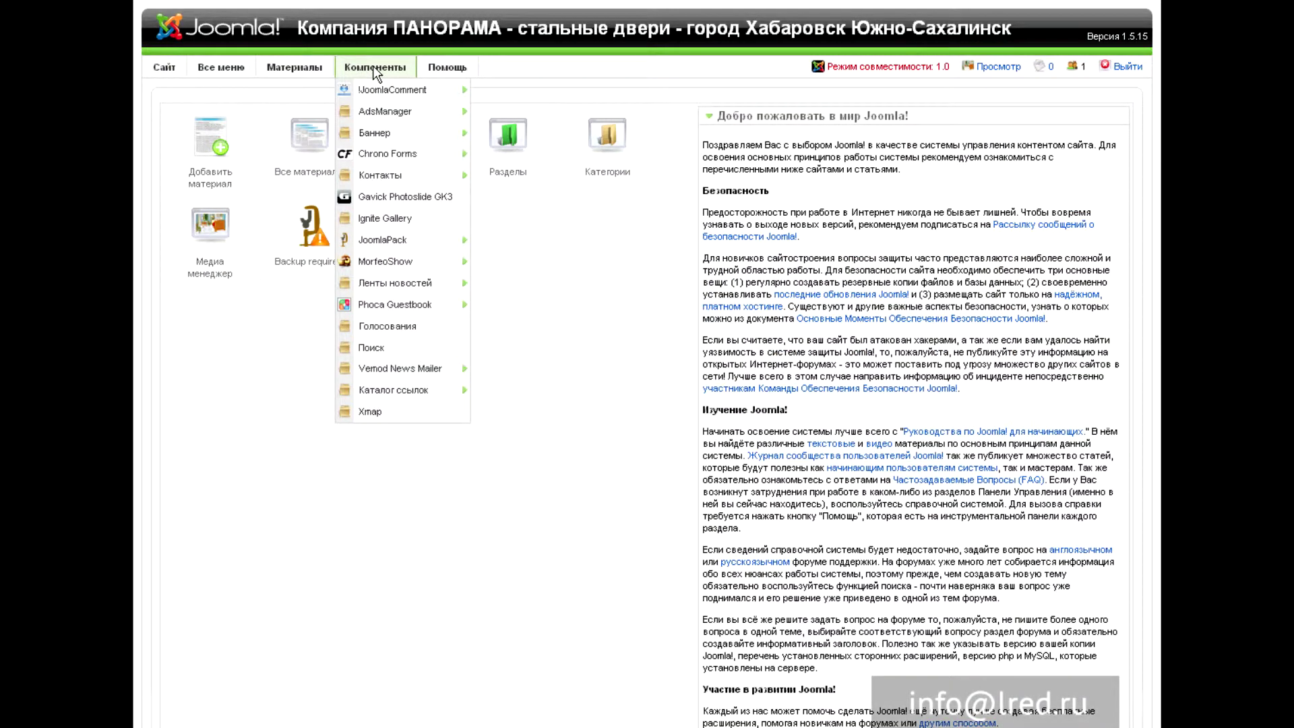
mouse_move(387, 259)
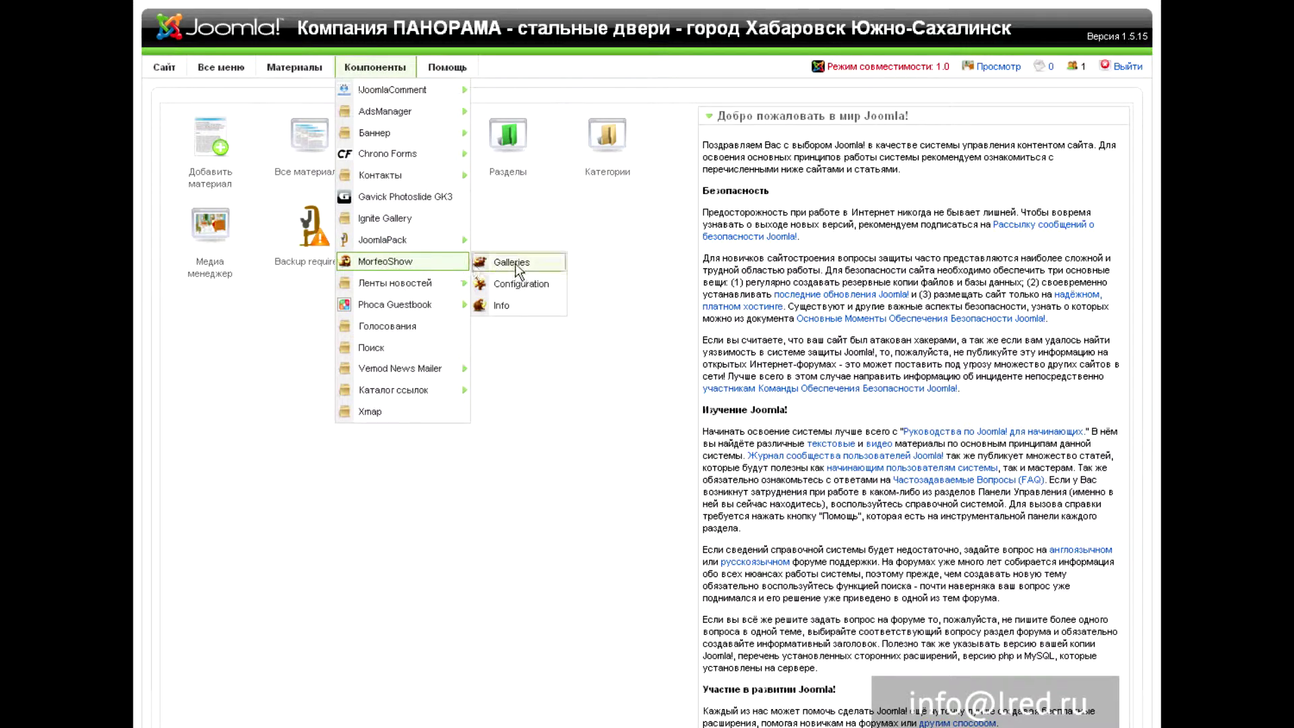
click(517, 263)
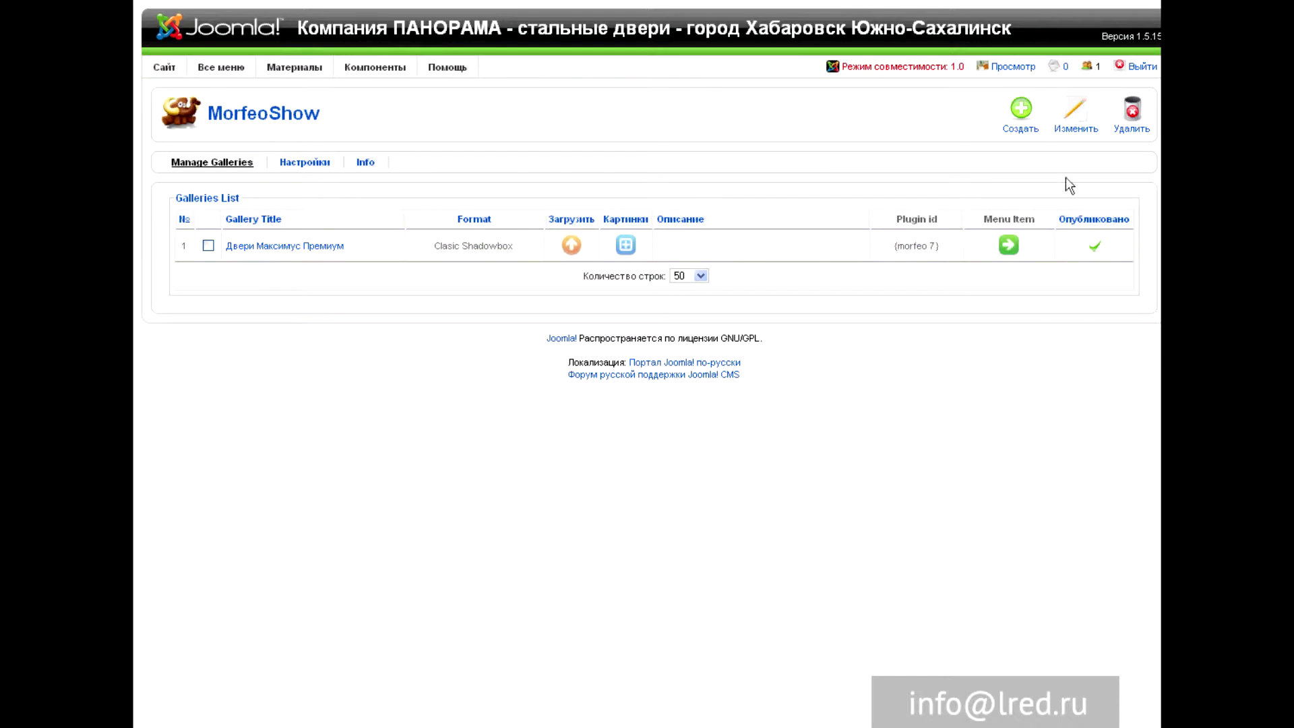
Create and save a new MorfeoShow gallery titled "Новая галерея" in the Clasic with Shadowbox format.
click(1022, 115)
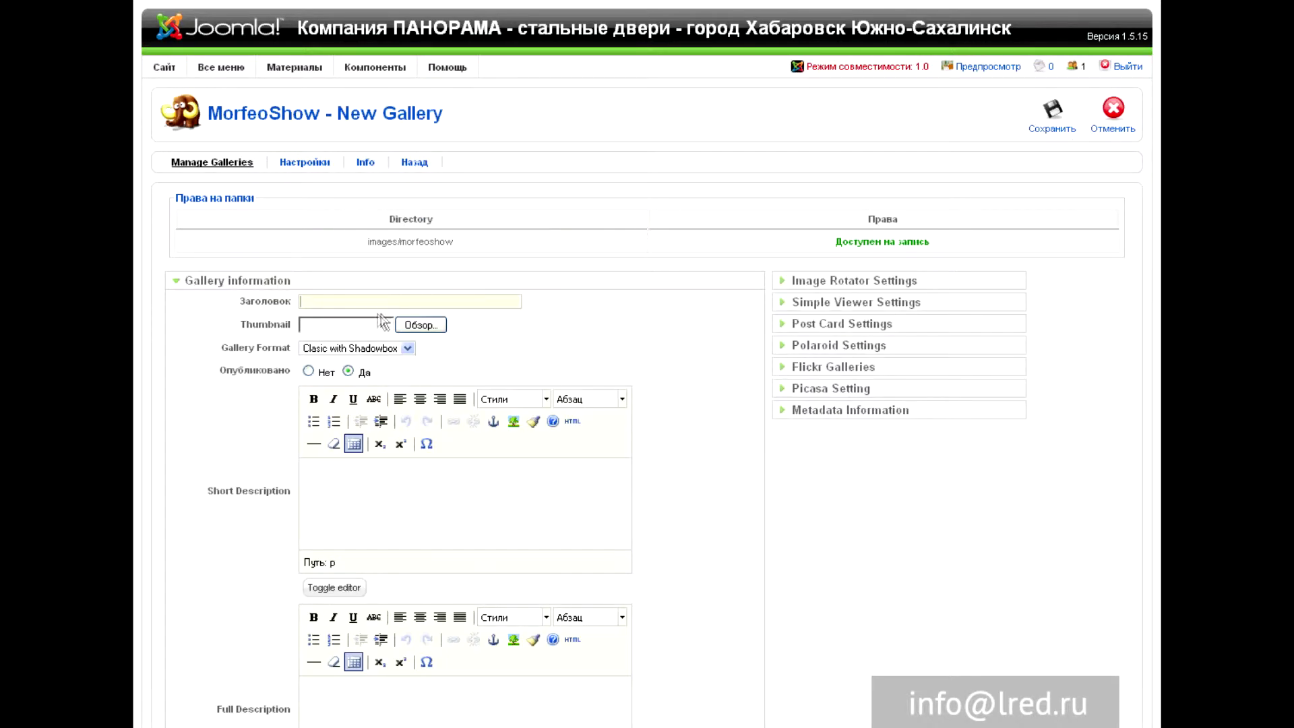
text(Н)
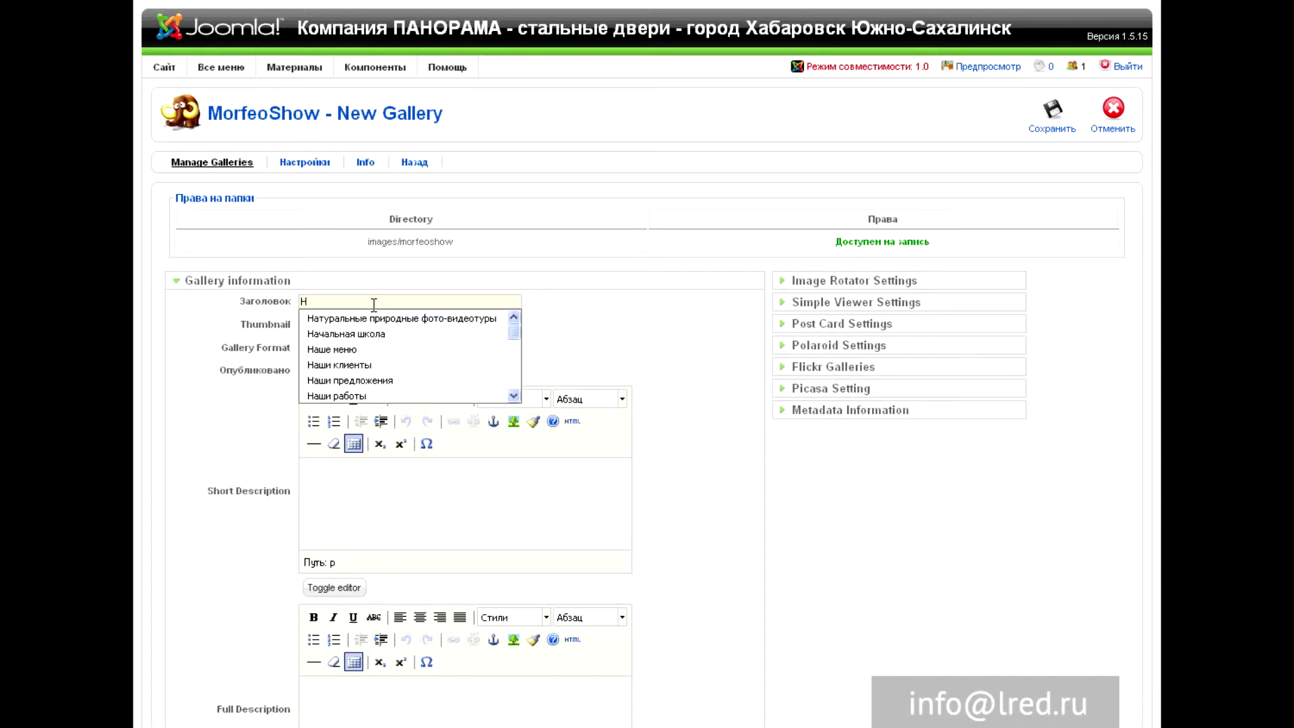
text(овая)
key(Down)
key(Return)
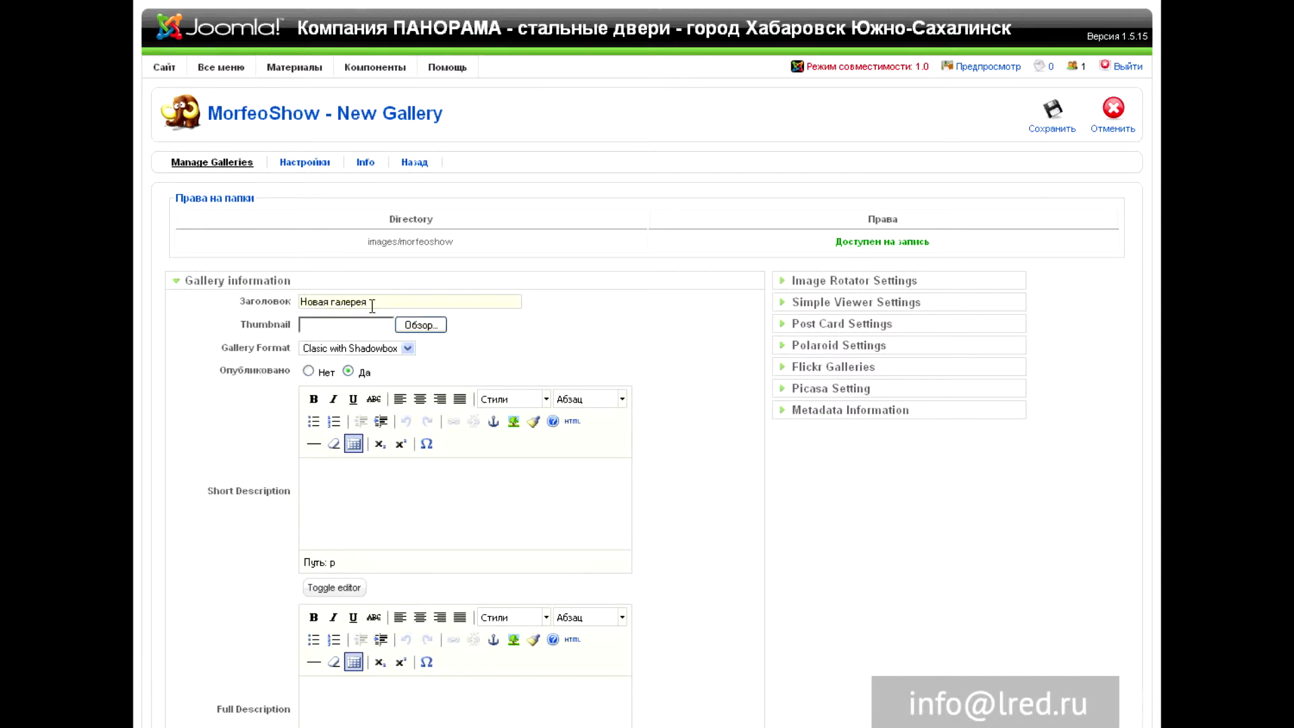
scroll(375, 309, down, 3)
scroll(378, 309, up, 3)
click(1076, 103)
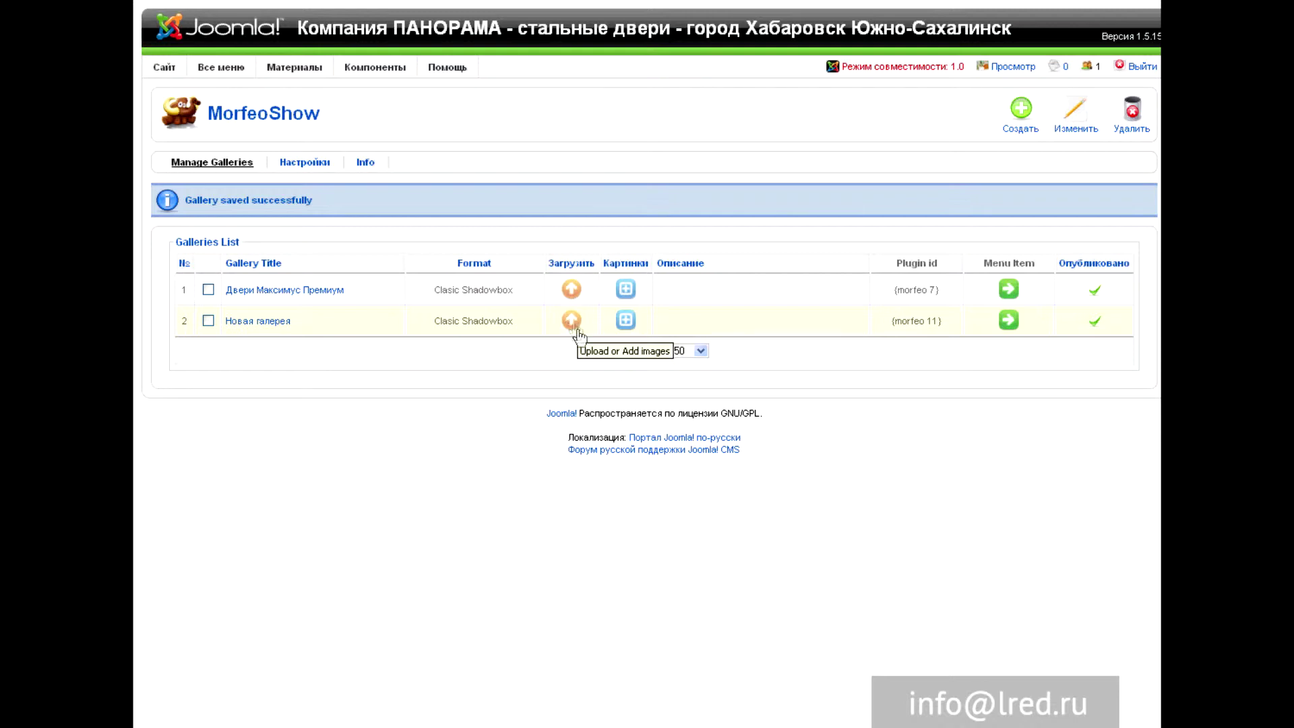
Upload the image 8074235.jpg from the desktop to the "Новая галерея" gallery and save it.
click(570, 320)
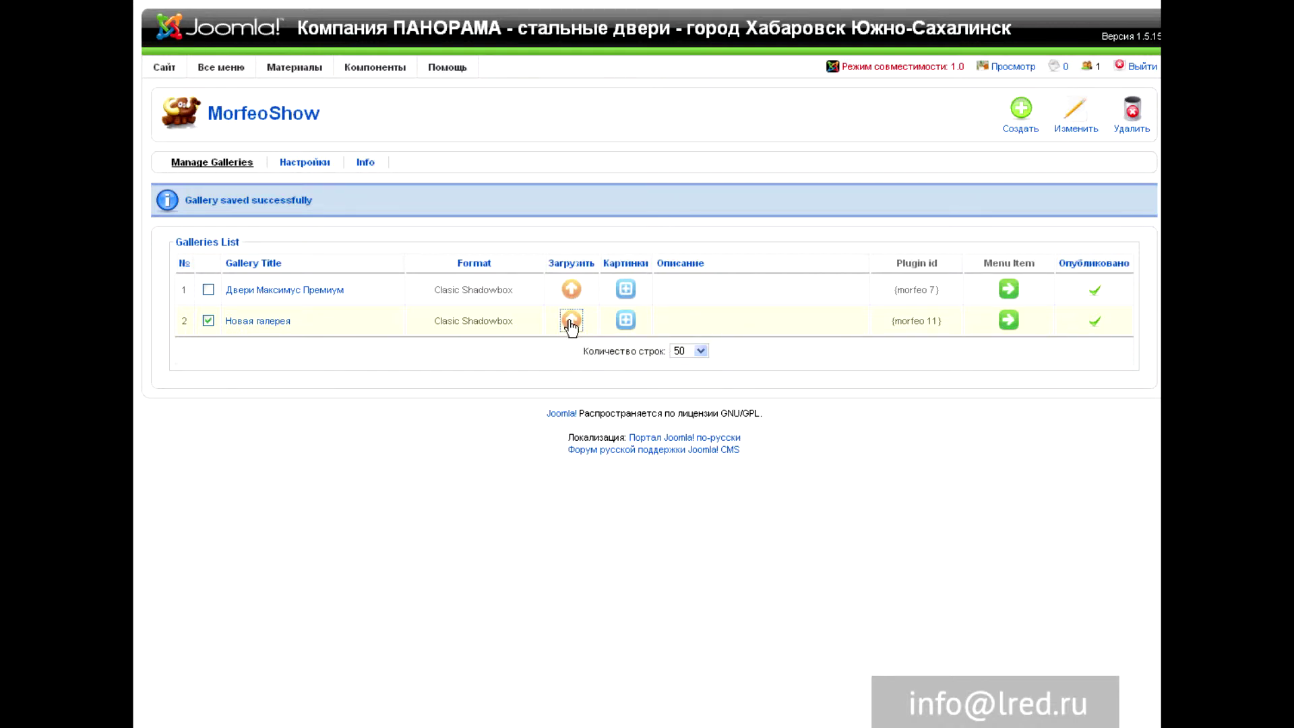
click(426, 270)
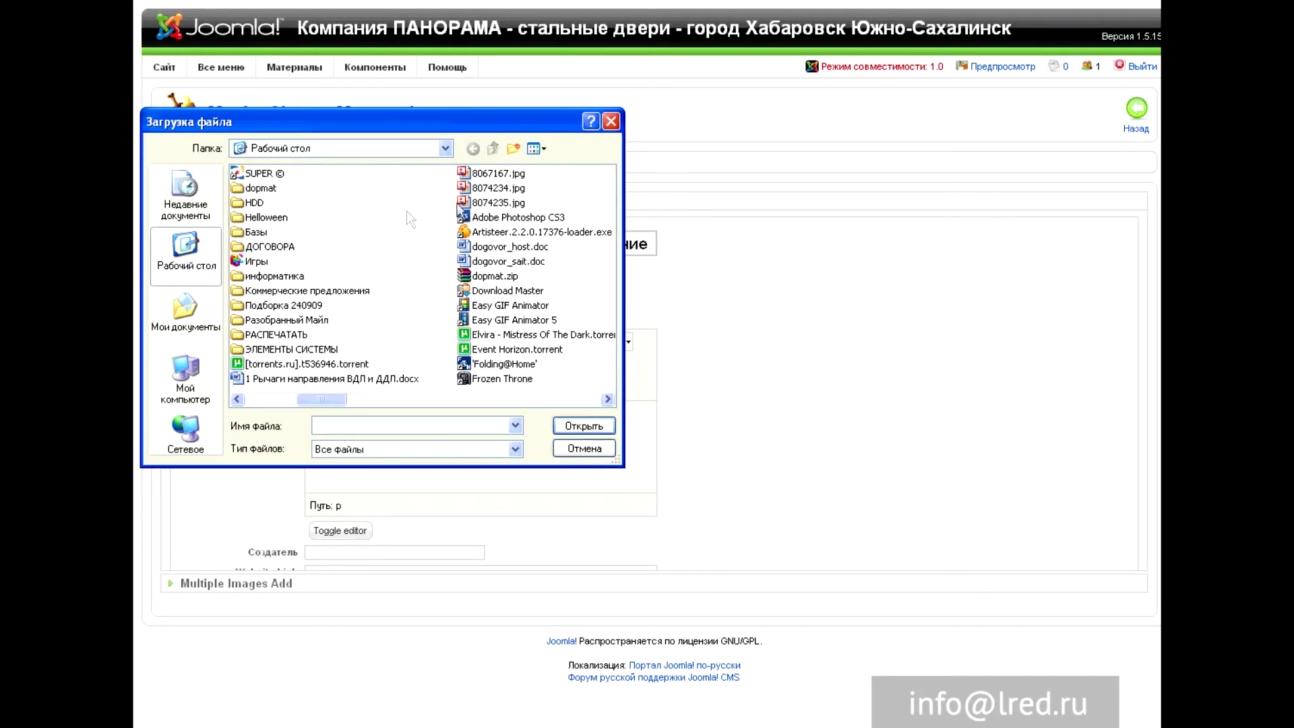
double_click(502, 202)
click(502, 248)
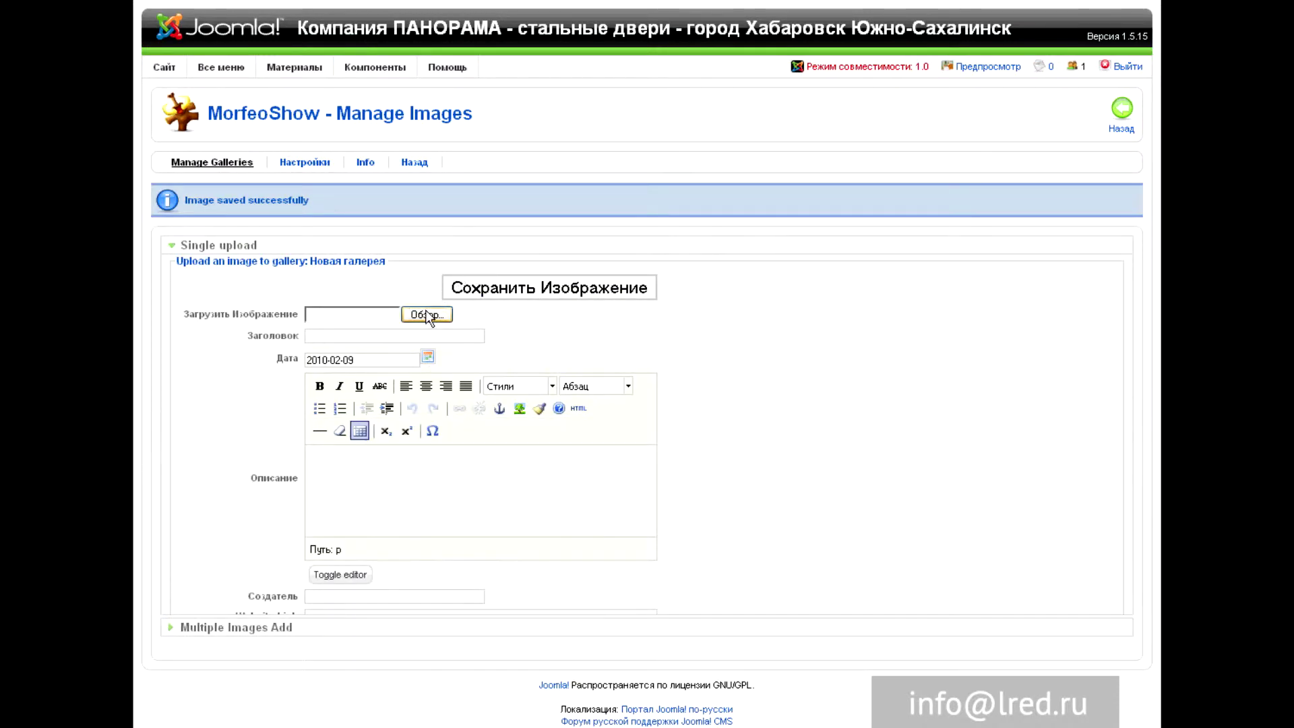
Upload the image 8074234.jpg to the "Новая галерея" gallery and save it.
click(427, 314)
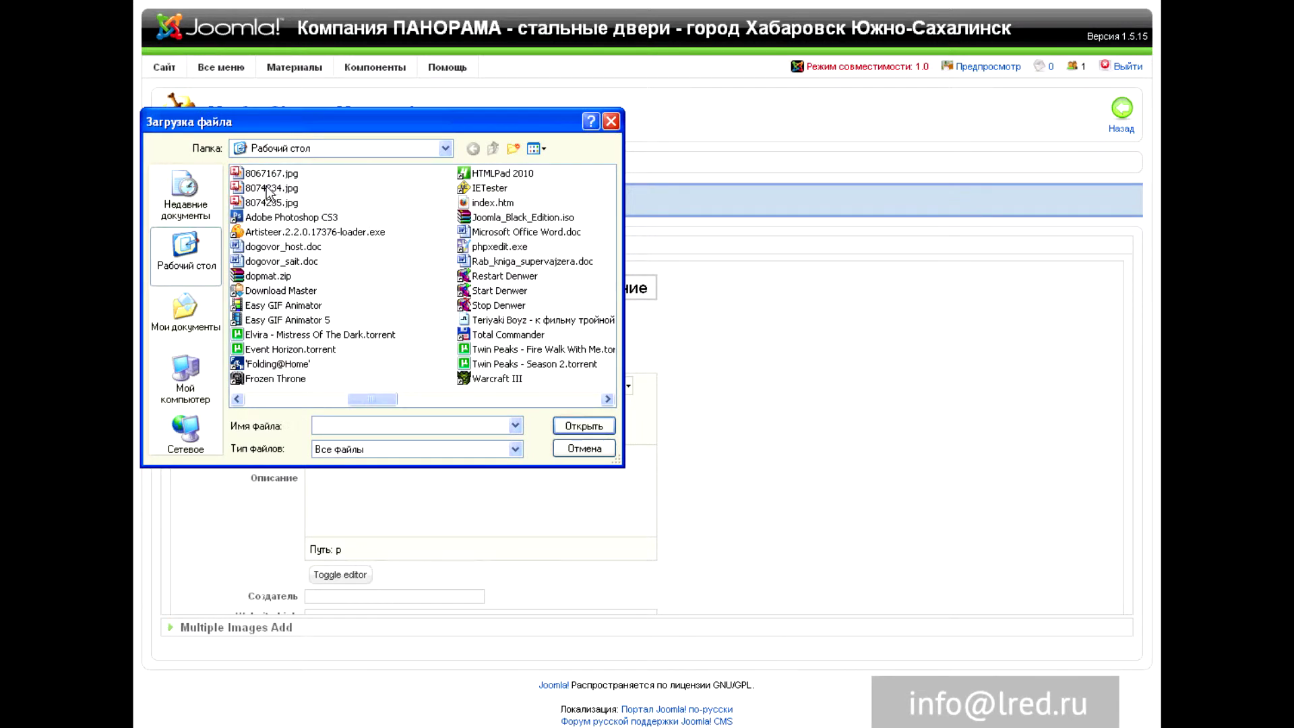
double_click(270, 193)
click(559, 289)
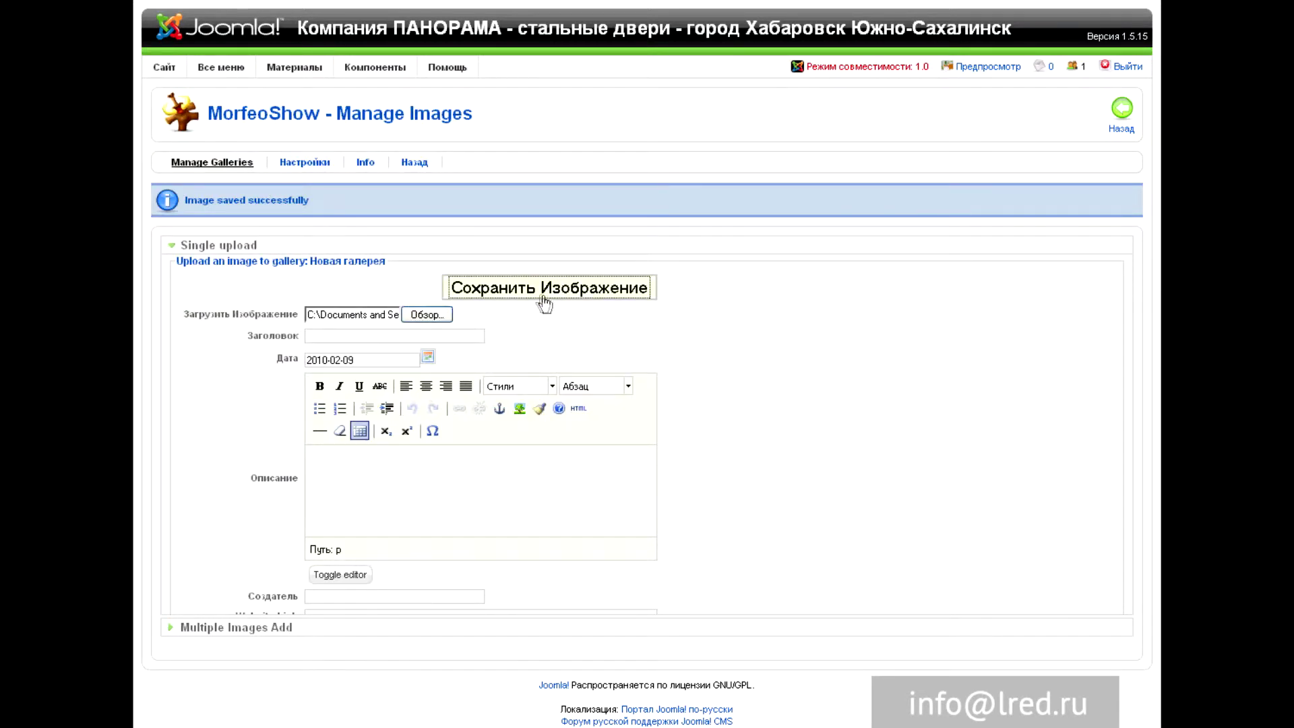
Upload the image 8067167.jpg to the "Новая галерея" gallery and save it.
click(429, 315)
scroll(428, 215, right, 2)
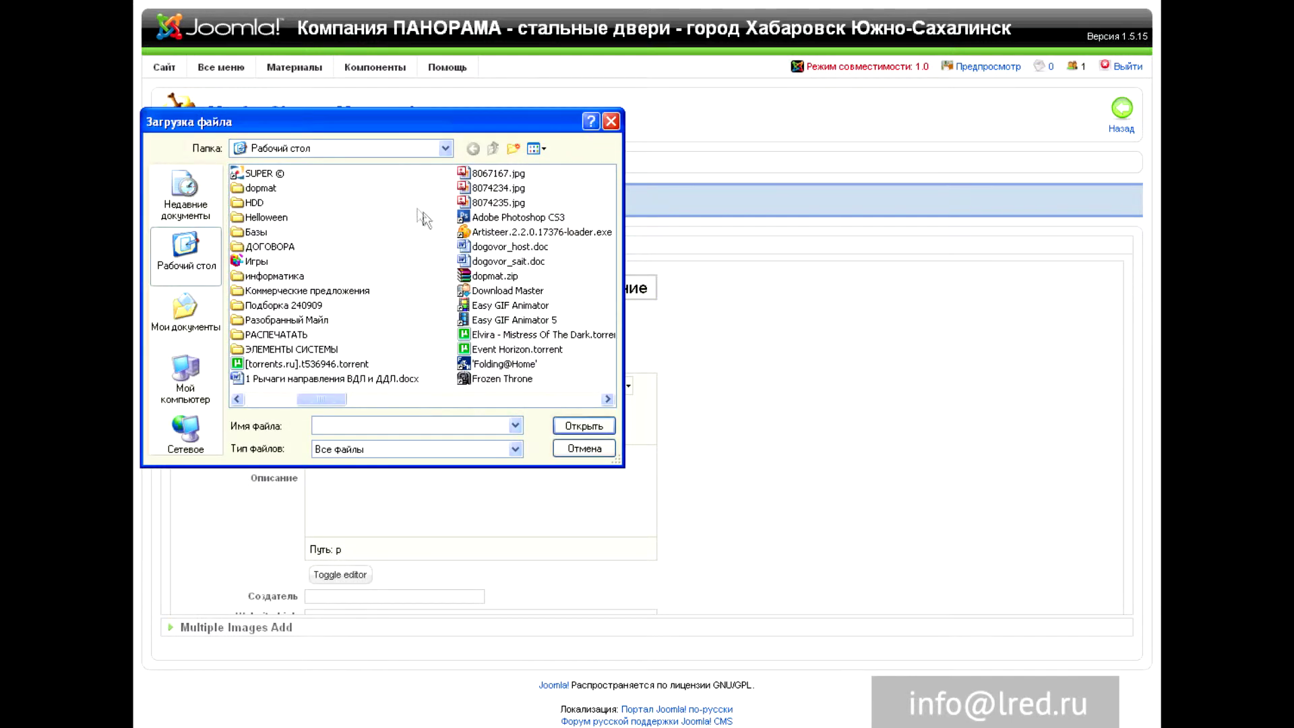
double_click(491, 178)
click(505, 293)
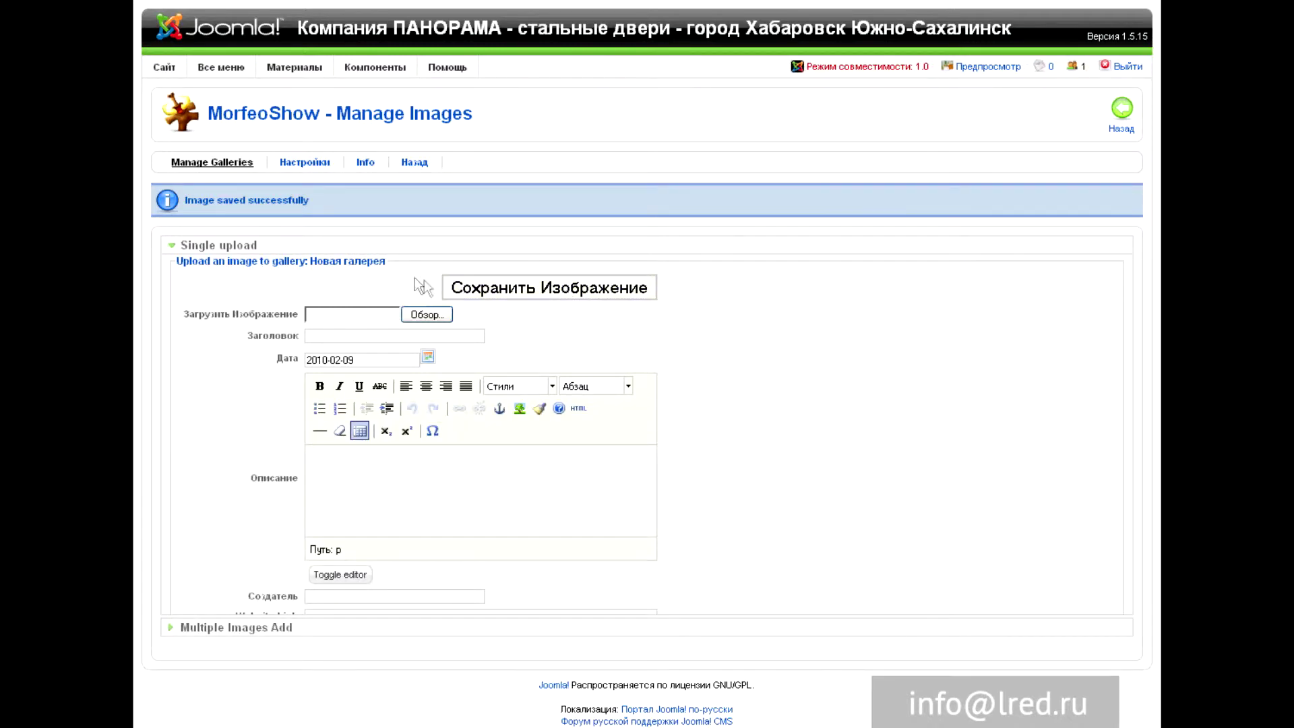
Review the images list of the "Новая галерея" gallery, then return to the galleries list.
click(236, 164)
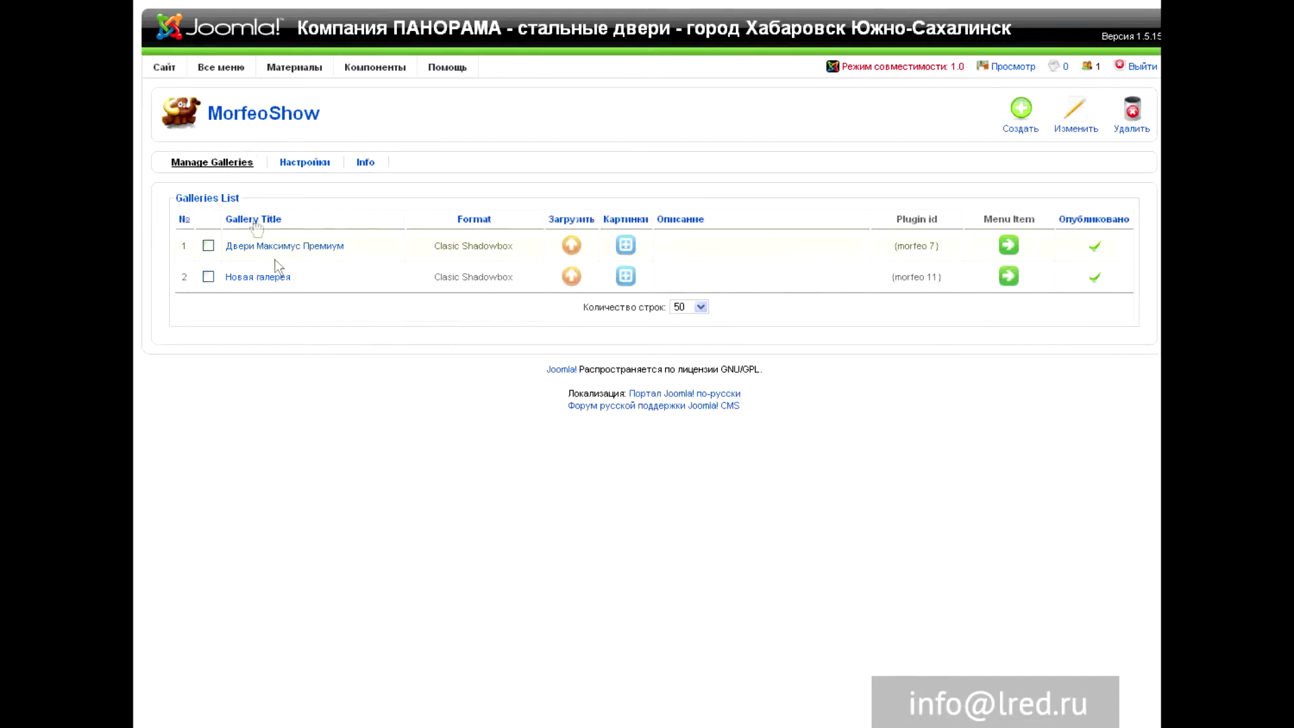
click(625, 277)
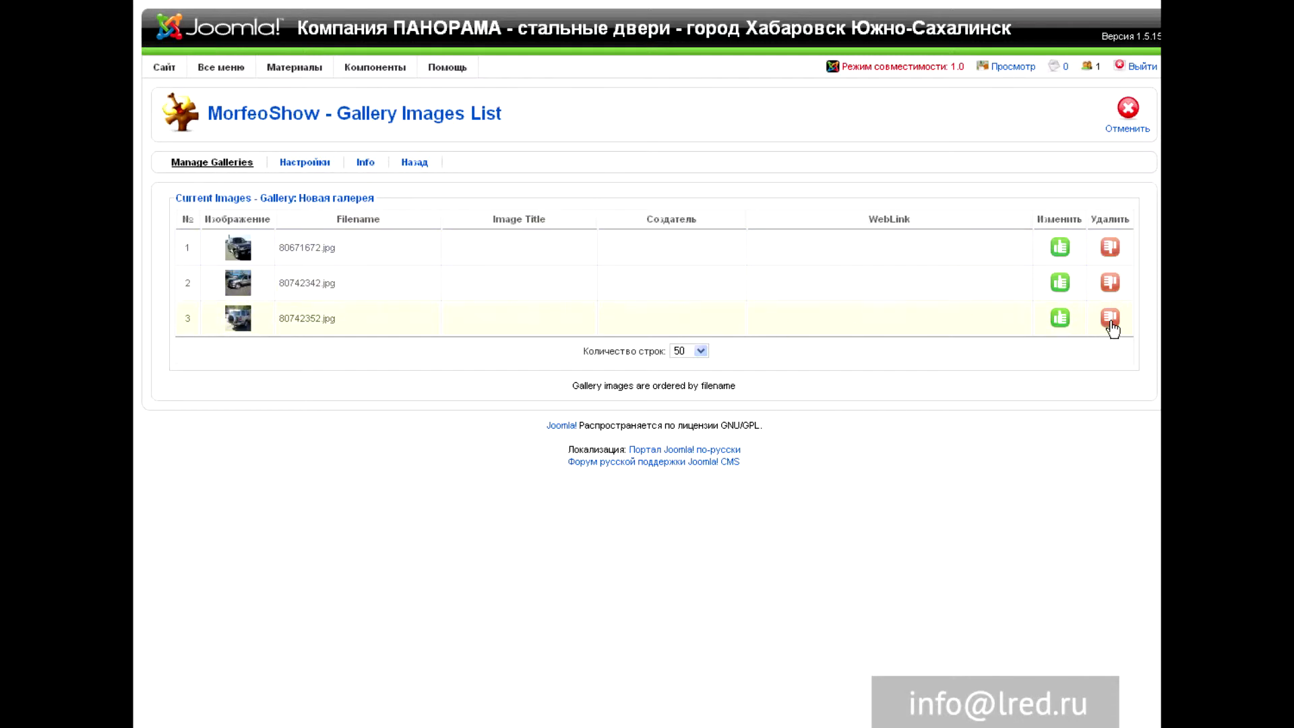
click(215, 166)
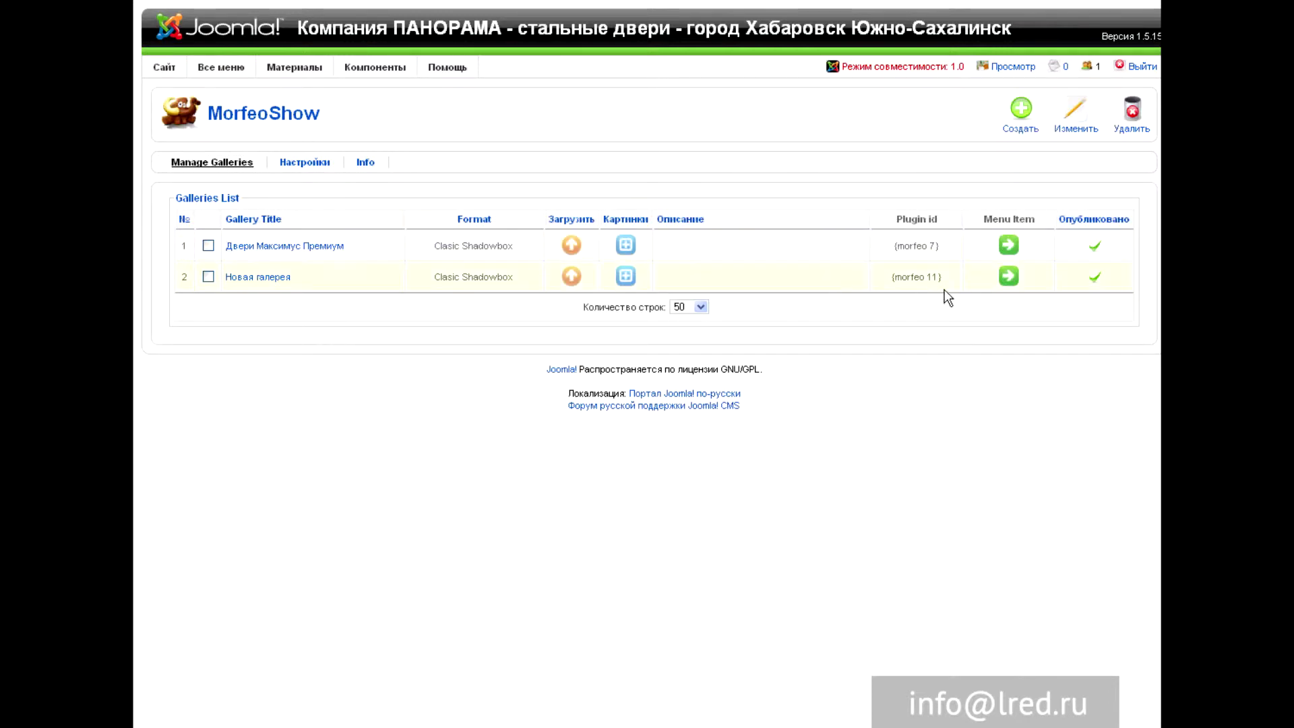
Copy the plugin code of the "Новая галерея" gallery from the galleries list.
drag(945, 274, 889, 273)
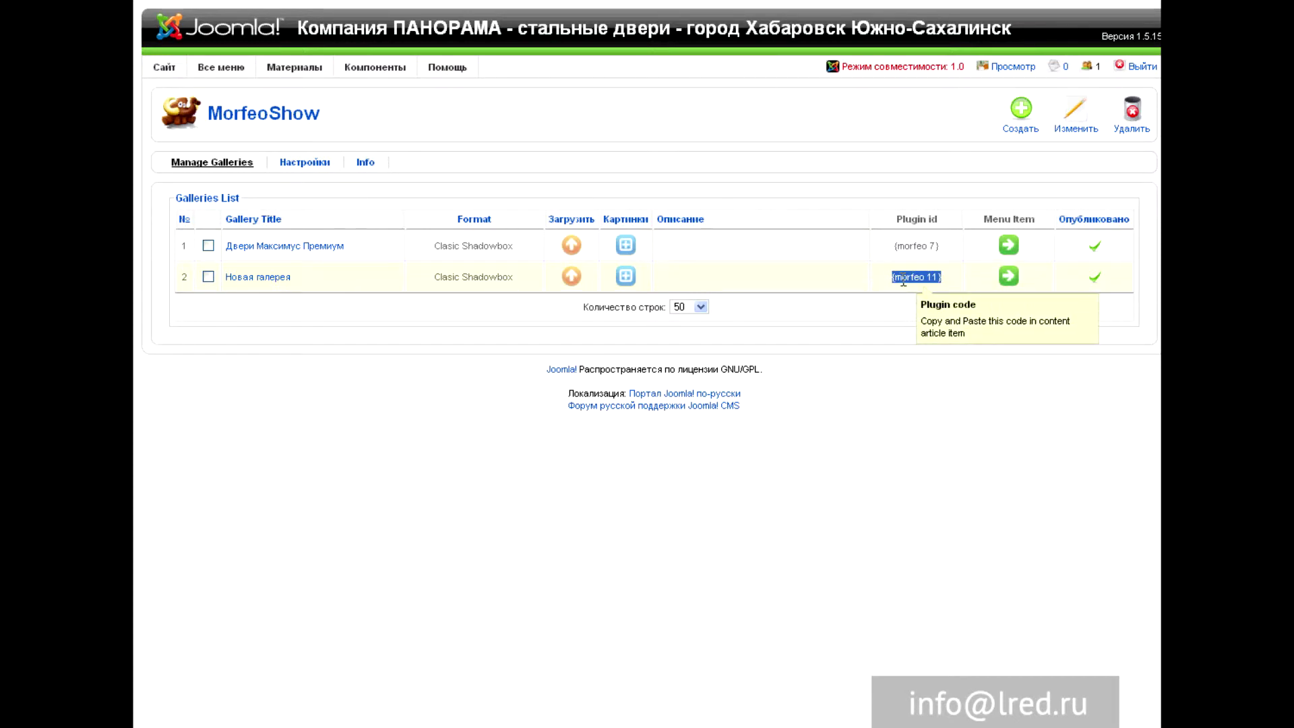
click(945, 277)
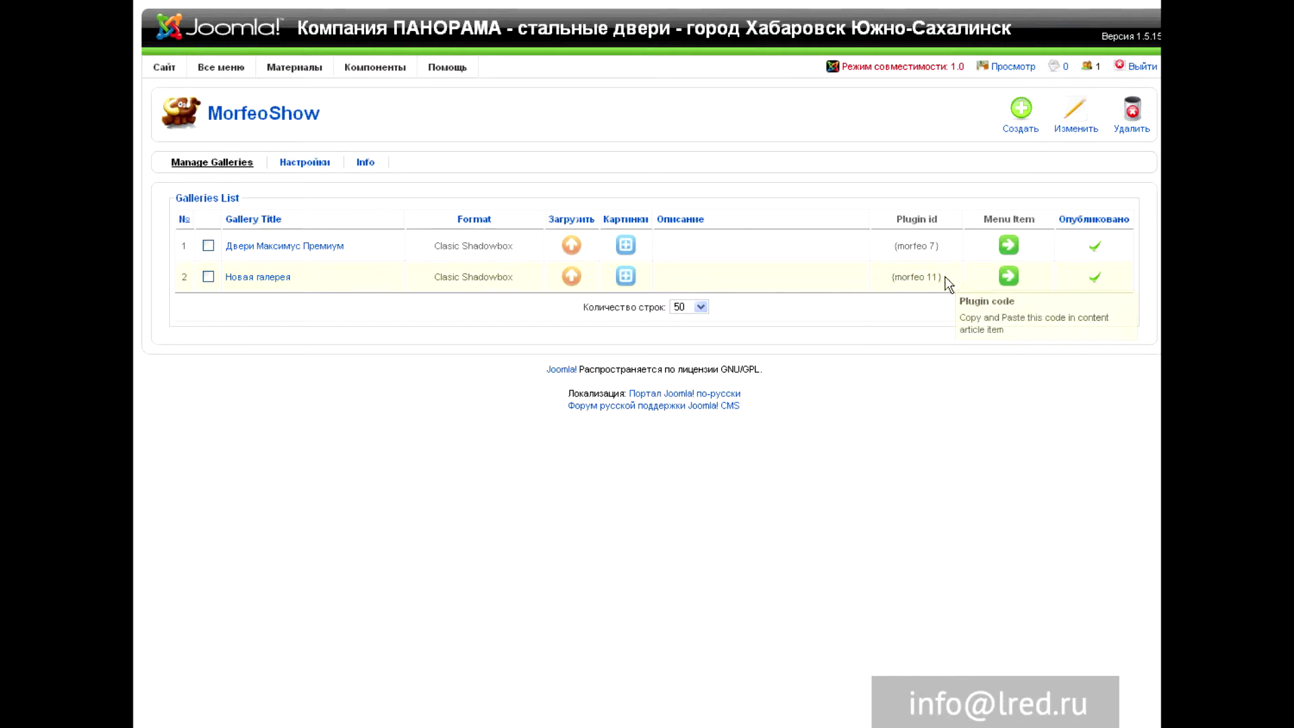
drag(945, 277, 890, 277)
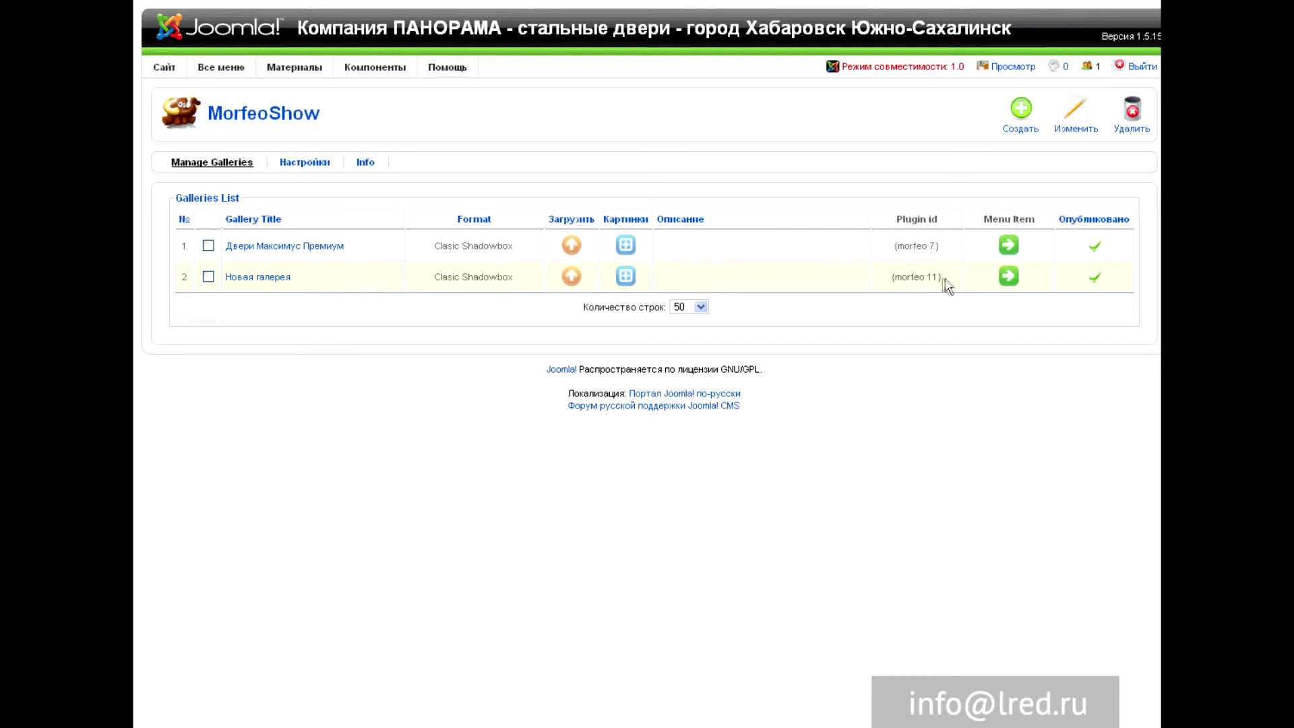
drag(944, 278, 893, 279)
drag(946, 278, 894, 279)
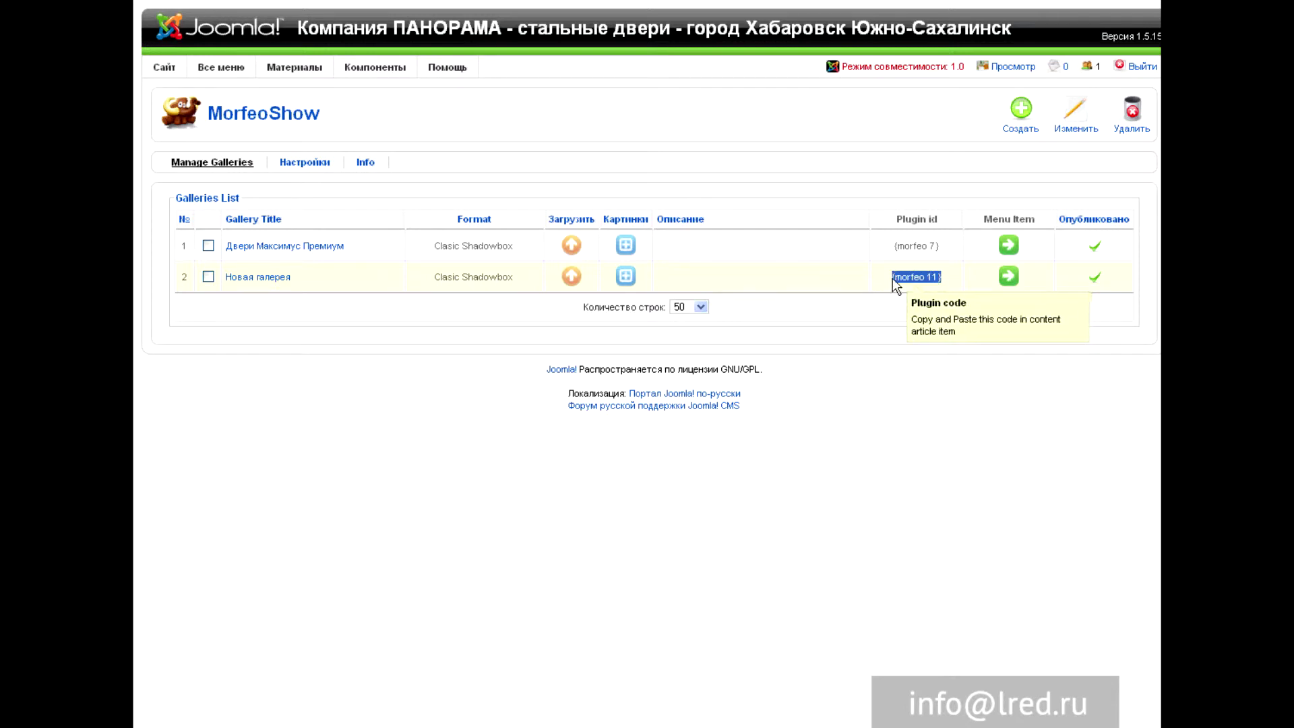
right_click(901, 278)
click(936, 290)
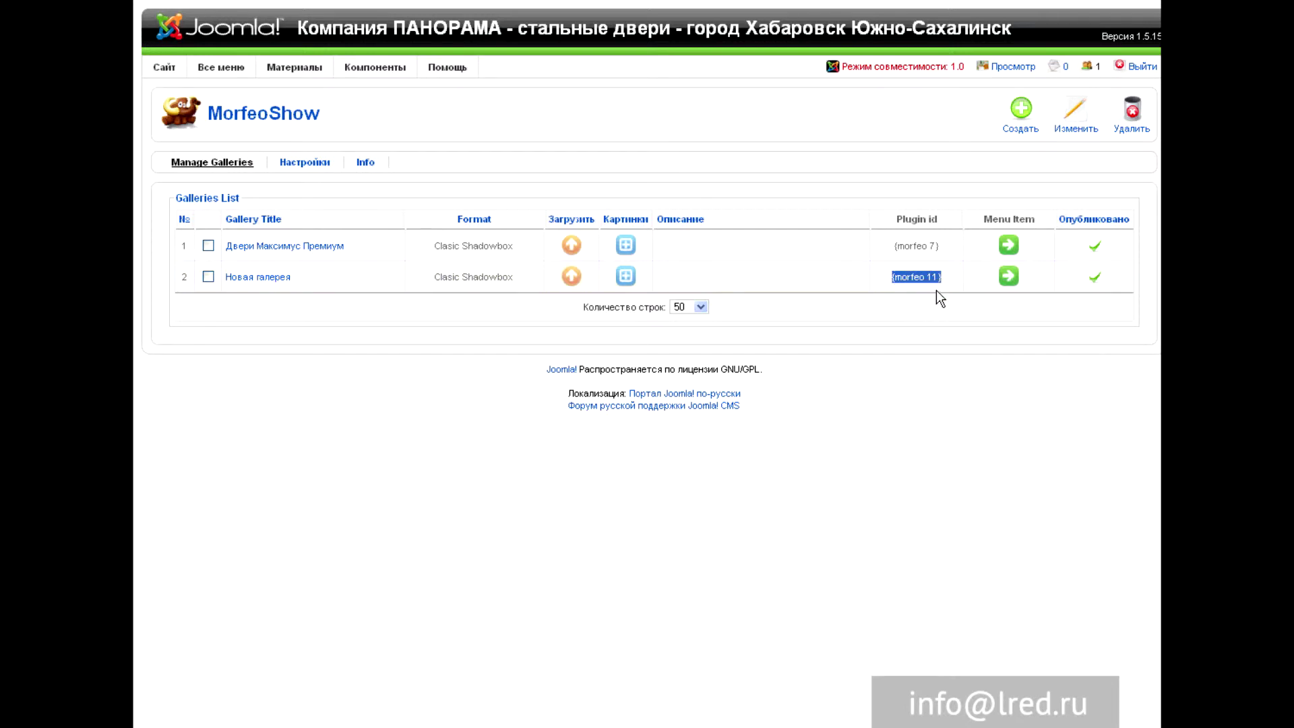
click(913, 277)
Open the "Вакансии" article for editing and paste the gallery code {morfeo 11} below its text.
mouse_move(310, 71)
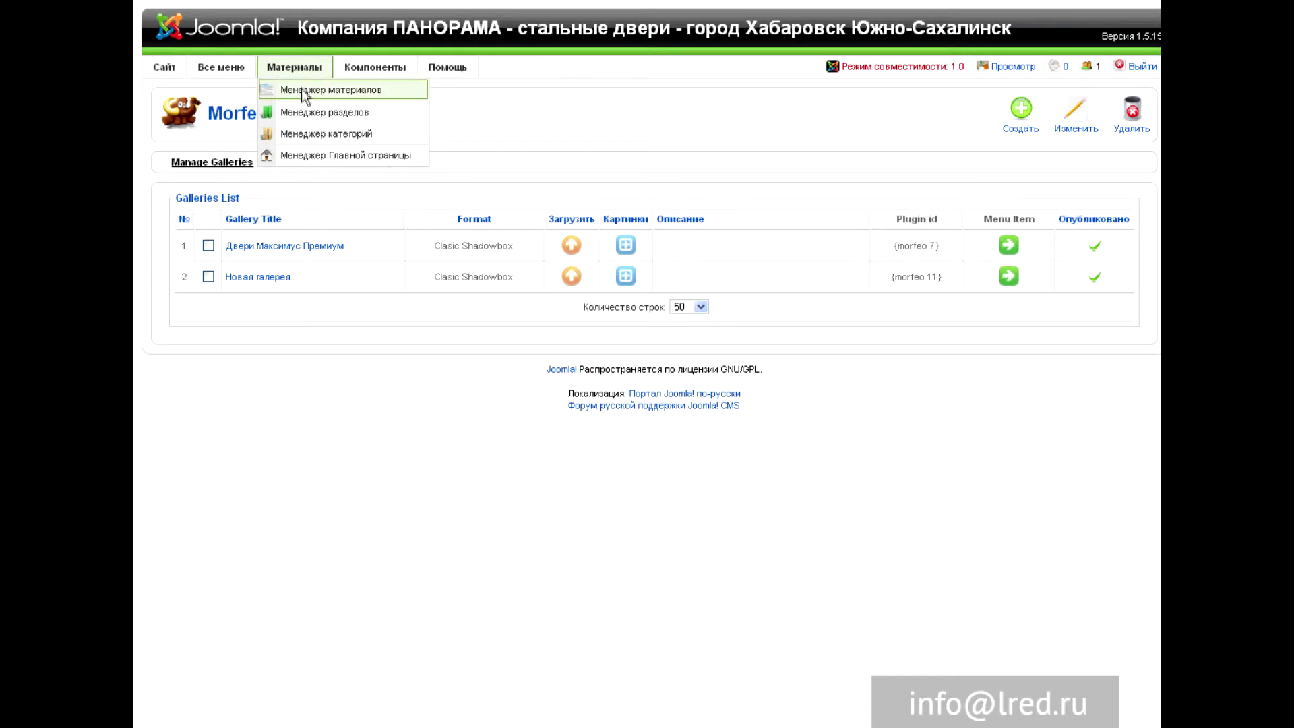
click(301, 89)
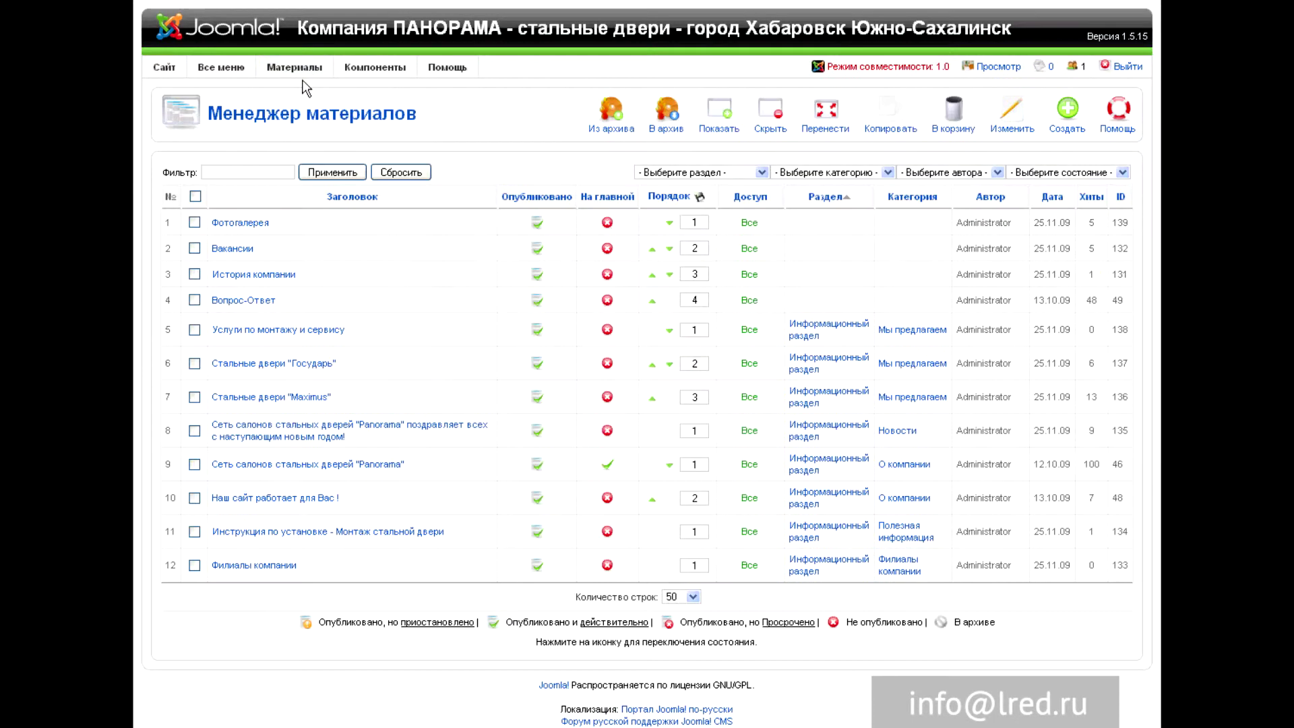
click(236, 249)
triple_click(230, 390)
key(ctrl+v)
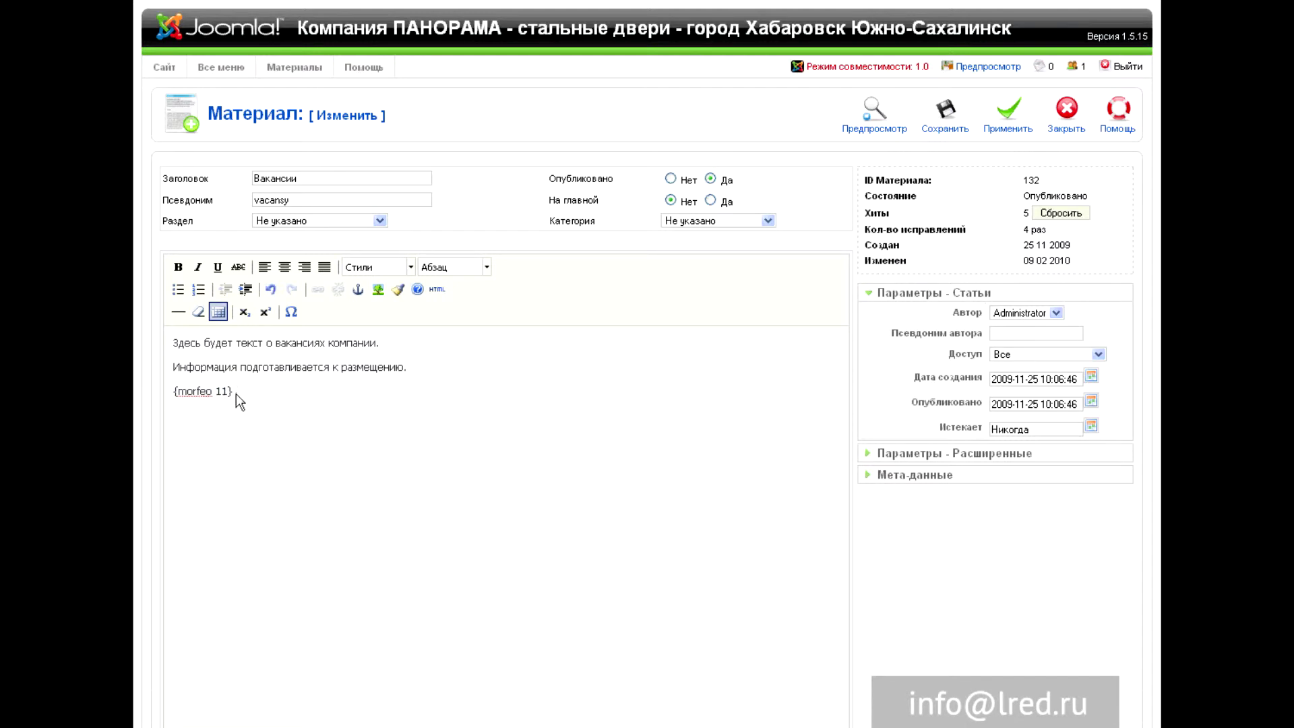
drag(244, 401, 150, 398)
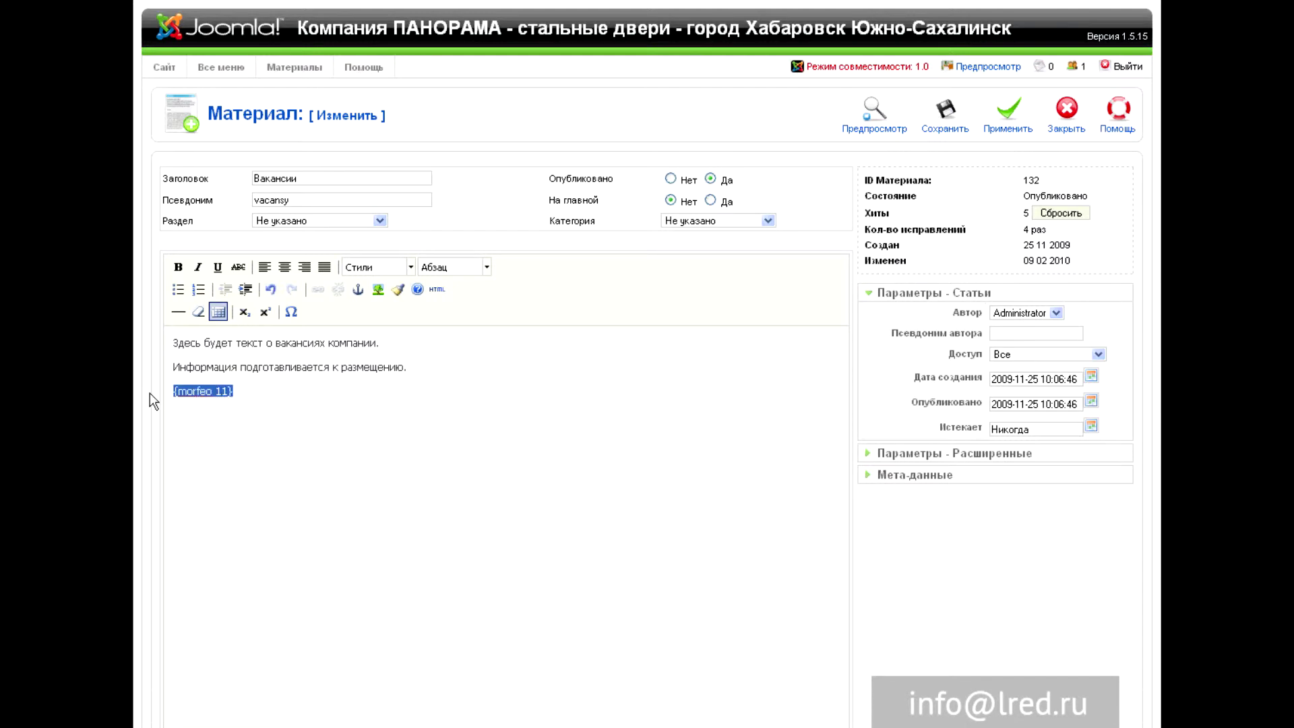
click(236, 398)
drag(236, 398, 174, 403)
Add a new line with the sample text "фывыфвыфвфыв" below the {morfeo 11} code in the article.
click(244, 393)
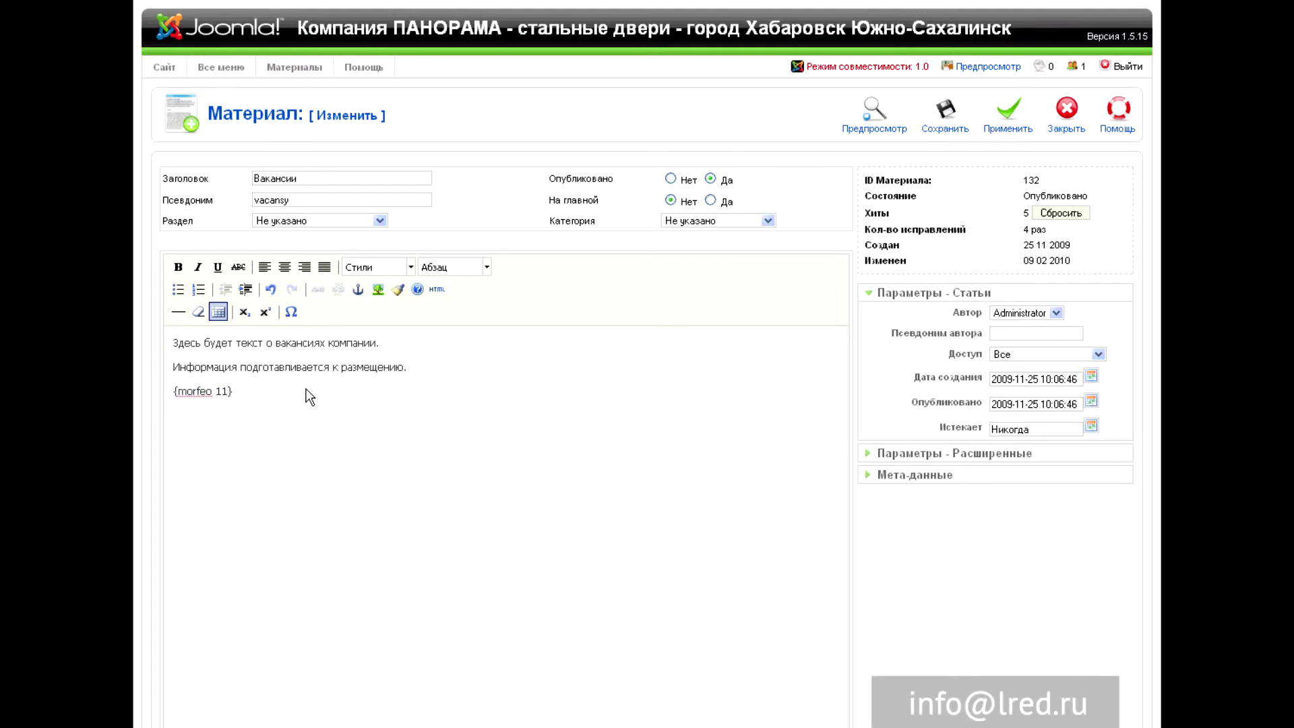
key(Return)
text(фывыфвыфвфыв)
Copy the {morfeo 11} code from the article text.
drag(244, 392, 151, 388)
click(257, 386)
drag(244, 393, 144, 388)
key(ctrl+c)
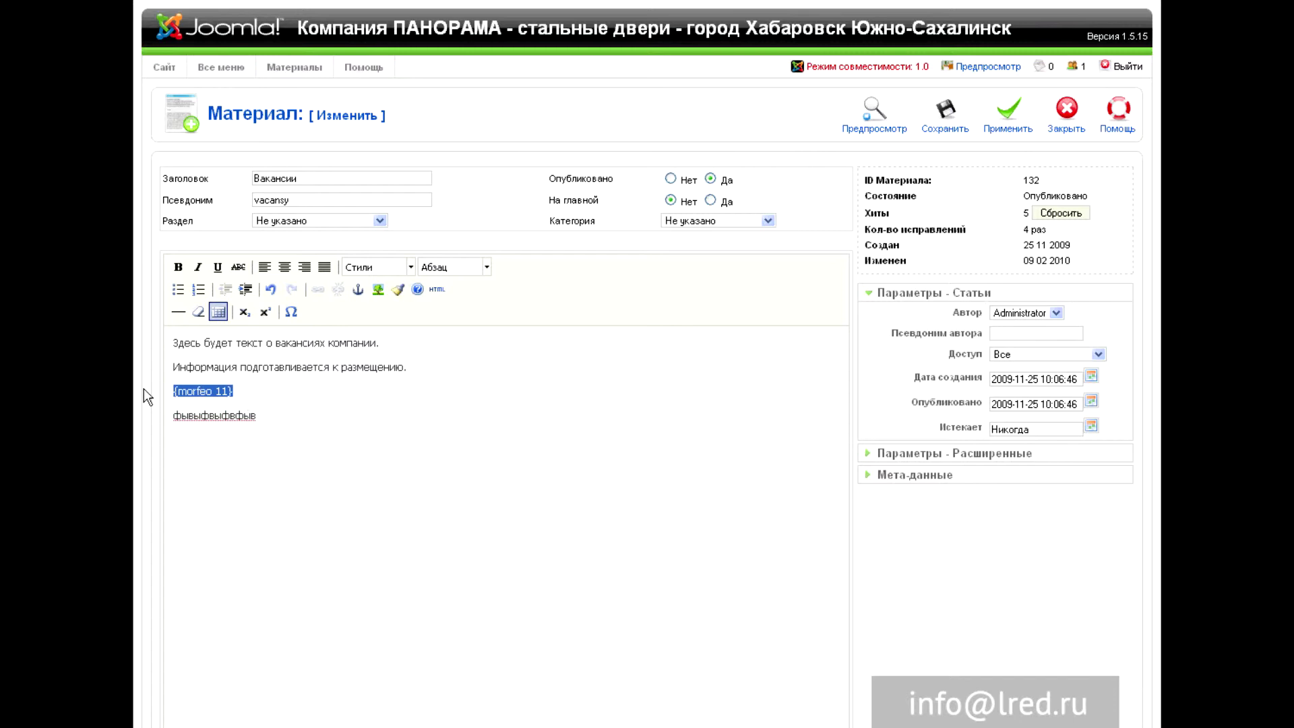
Save the article, switch to the public site and open the "Вакансии" page under "О компании".
click(237, 389)
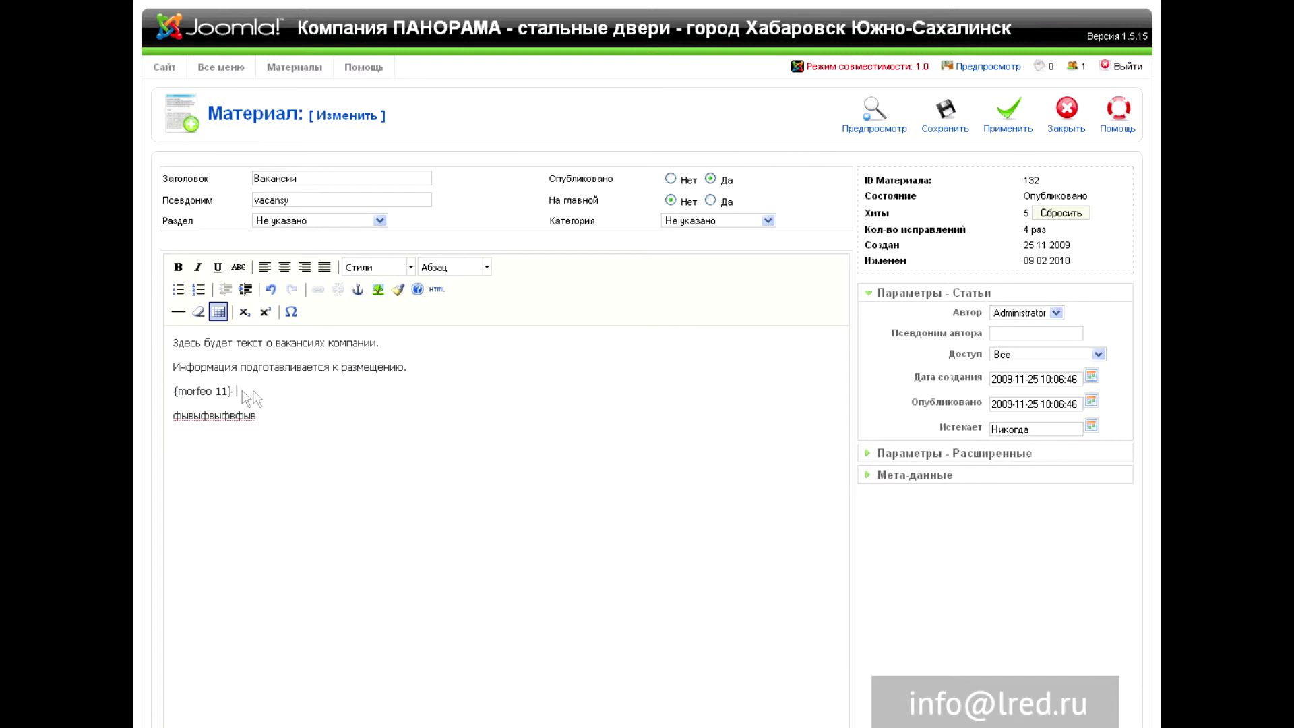
click(951, 117)
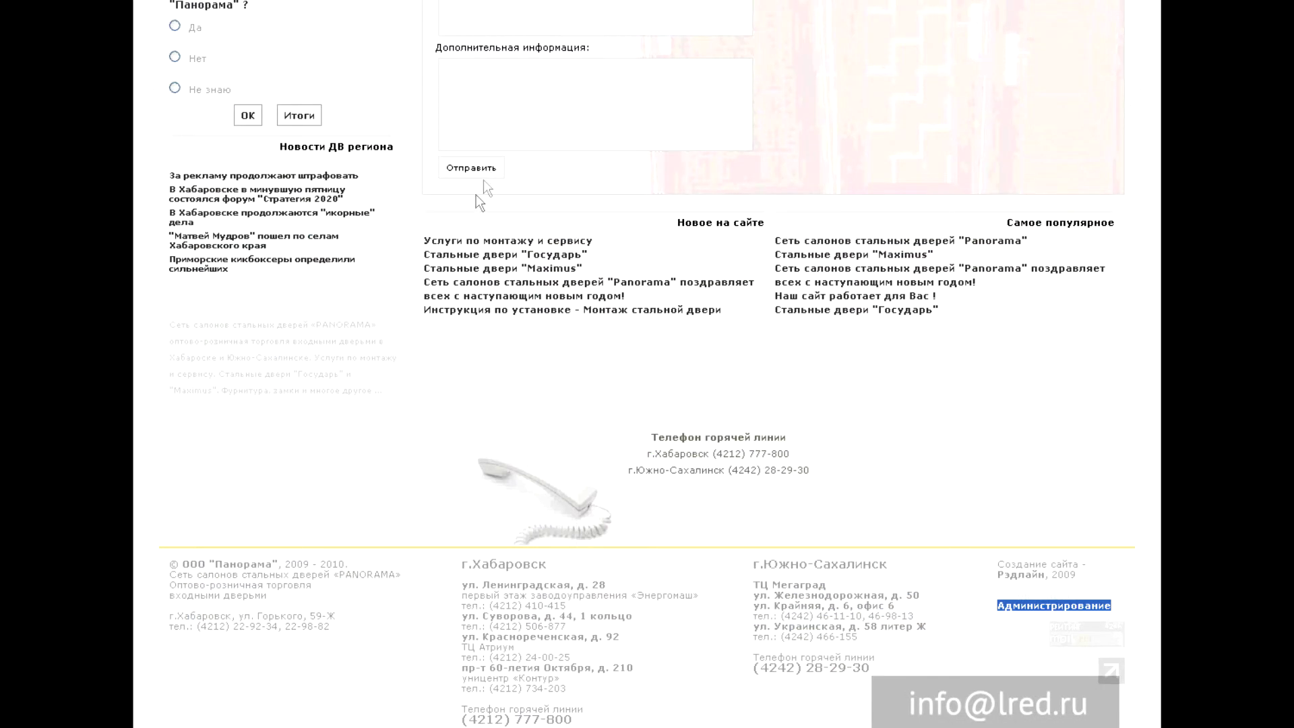
scroll(363, 268, up, 15)
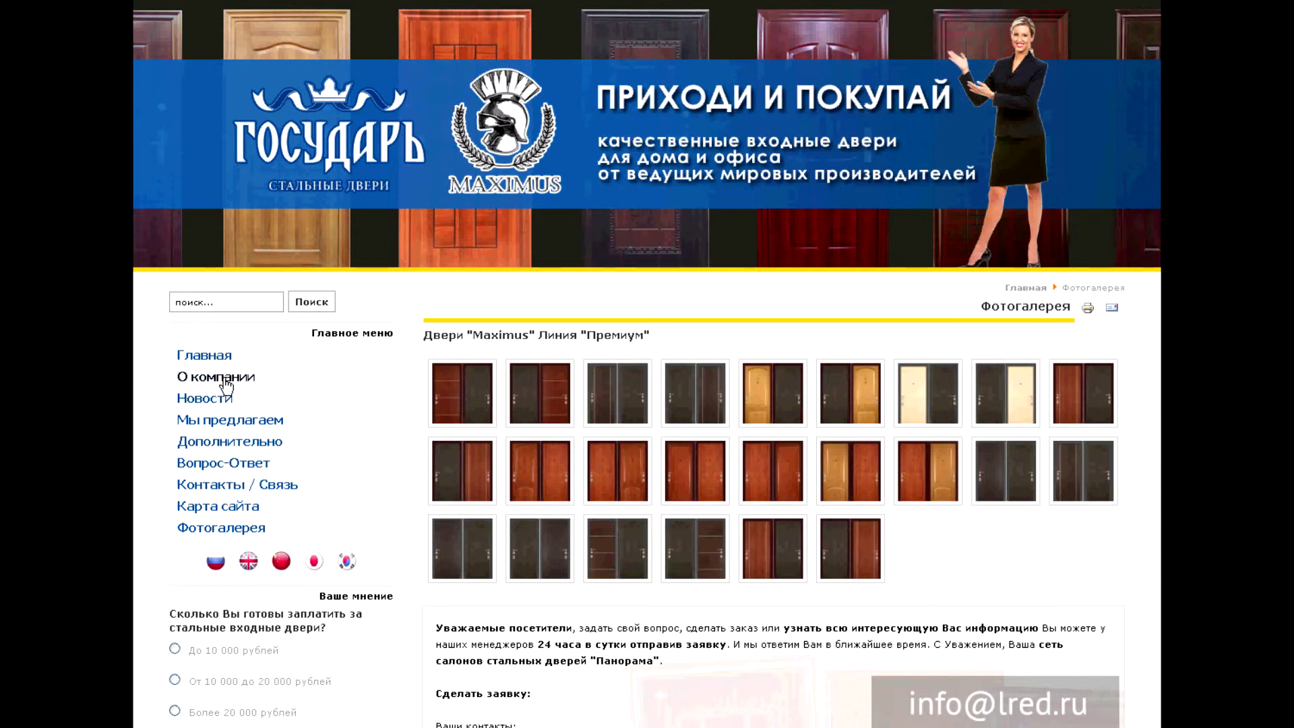
click(225, 386)
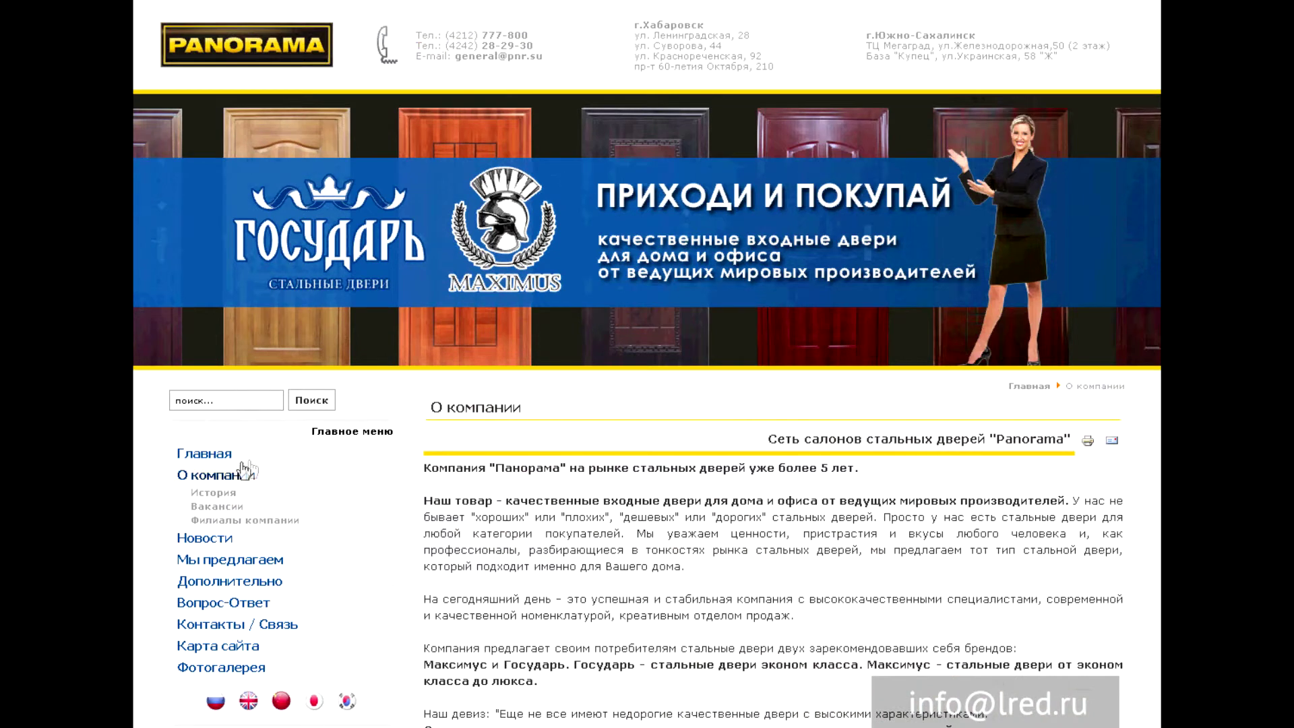
click(217, 509)
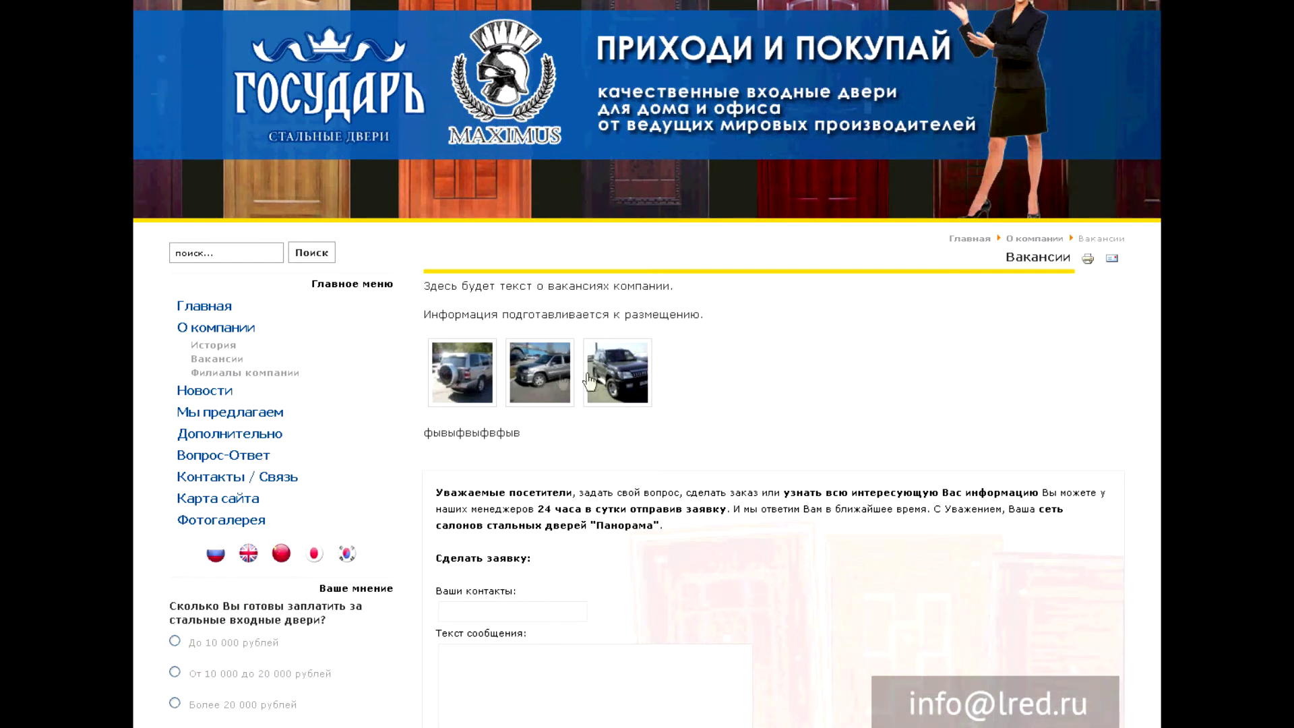
Enlarge the first gallery photo on the "Вакансии" page, advance to the next photo and close the viewer.
drag(757, 388, 415, 375)
click(422, 375)
click(465, 380)
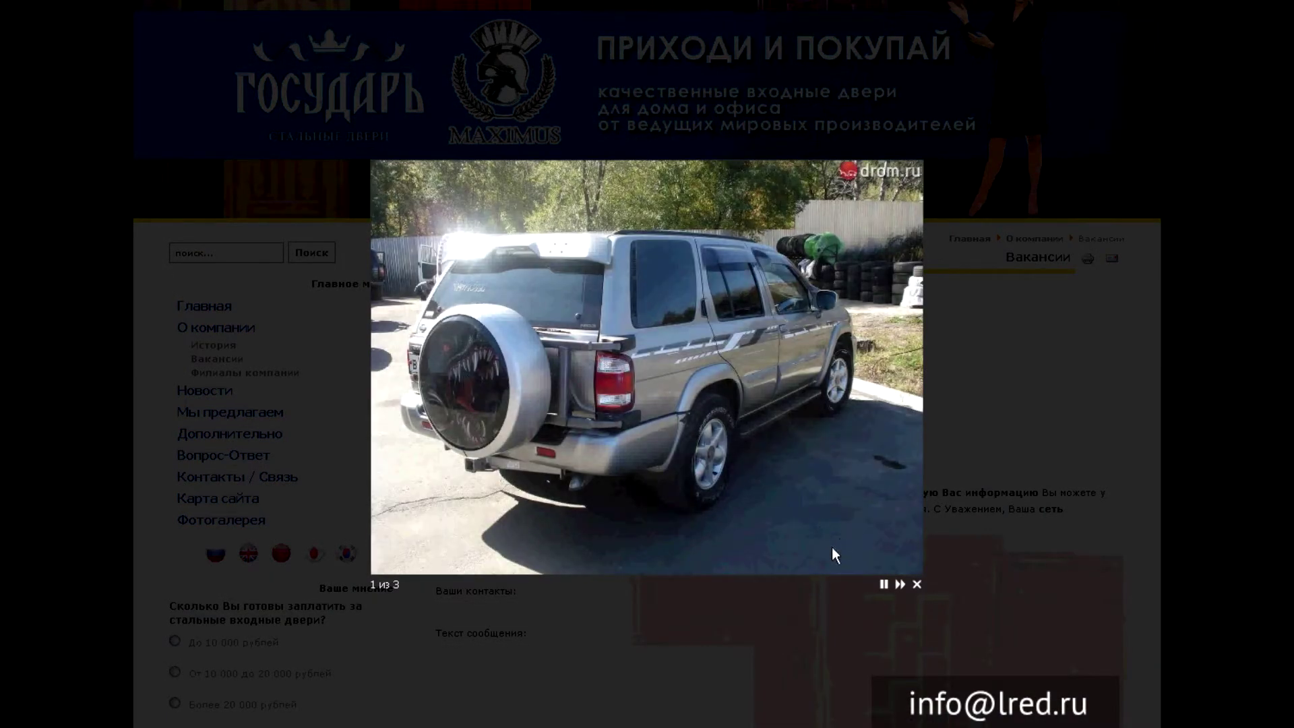
click(900, 583)
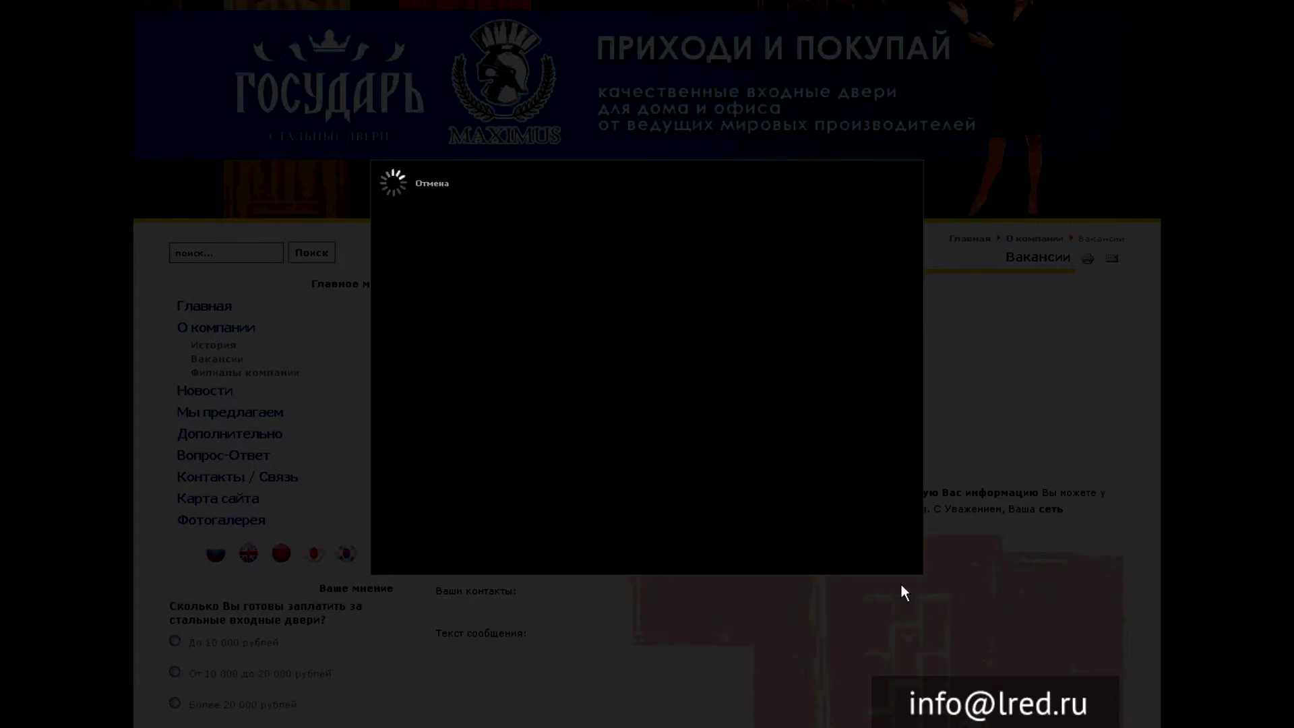
click(915, 584)
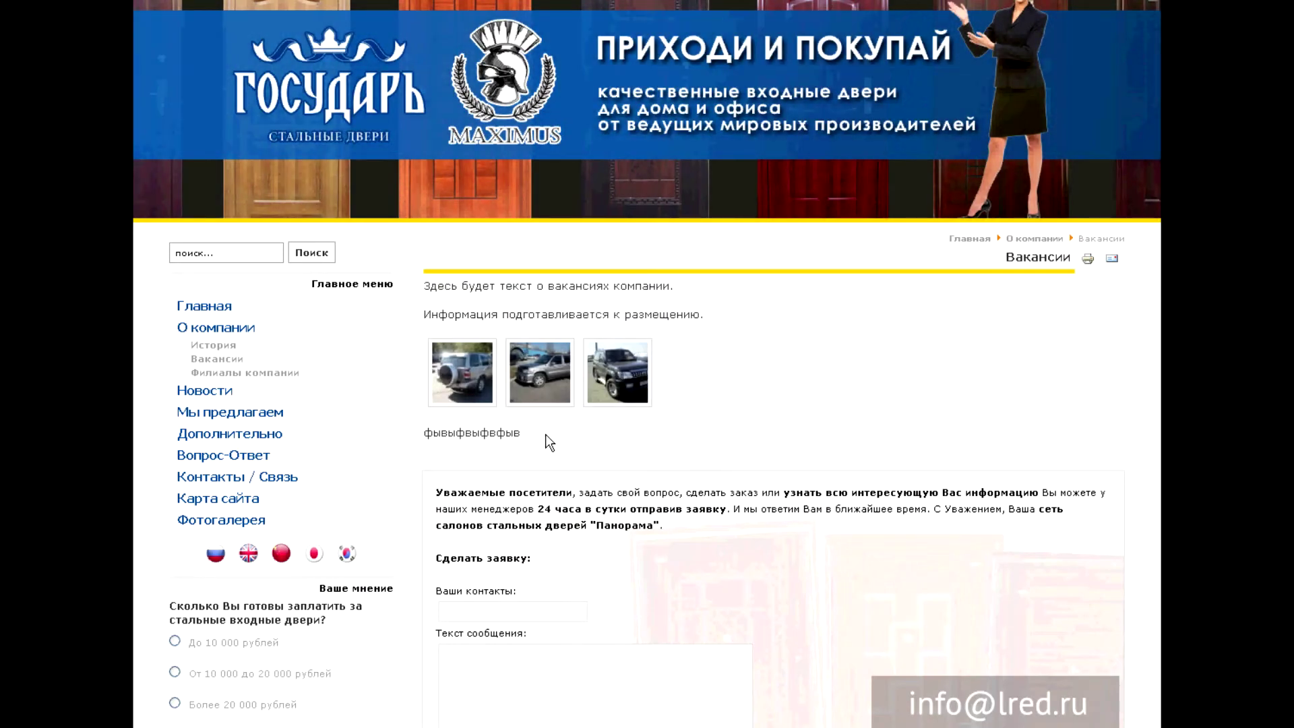
Check how the gallery is placed among the text lines of the "Вакансии" page.
drag(546, 434, 424, 283)
click(429, 295)
drag(568, 442, 422, 289)
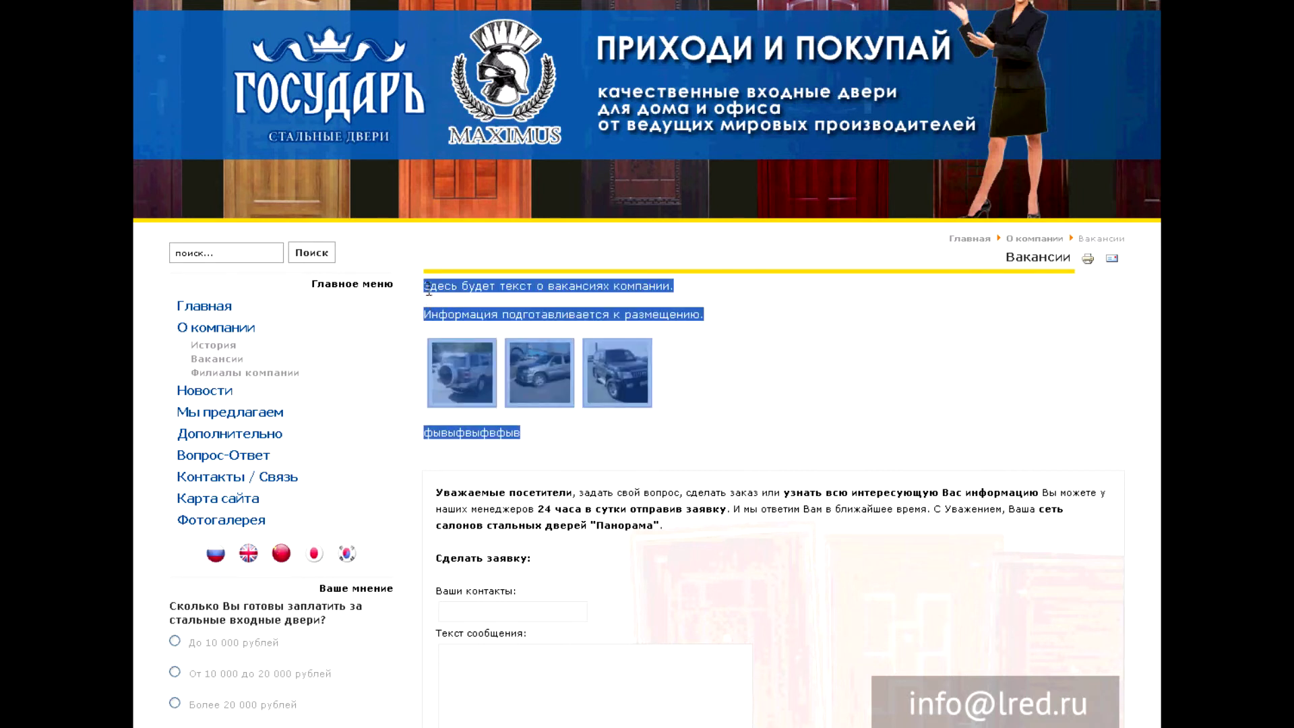
click(430, 285)
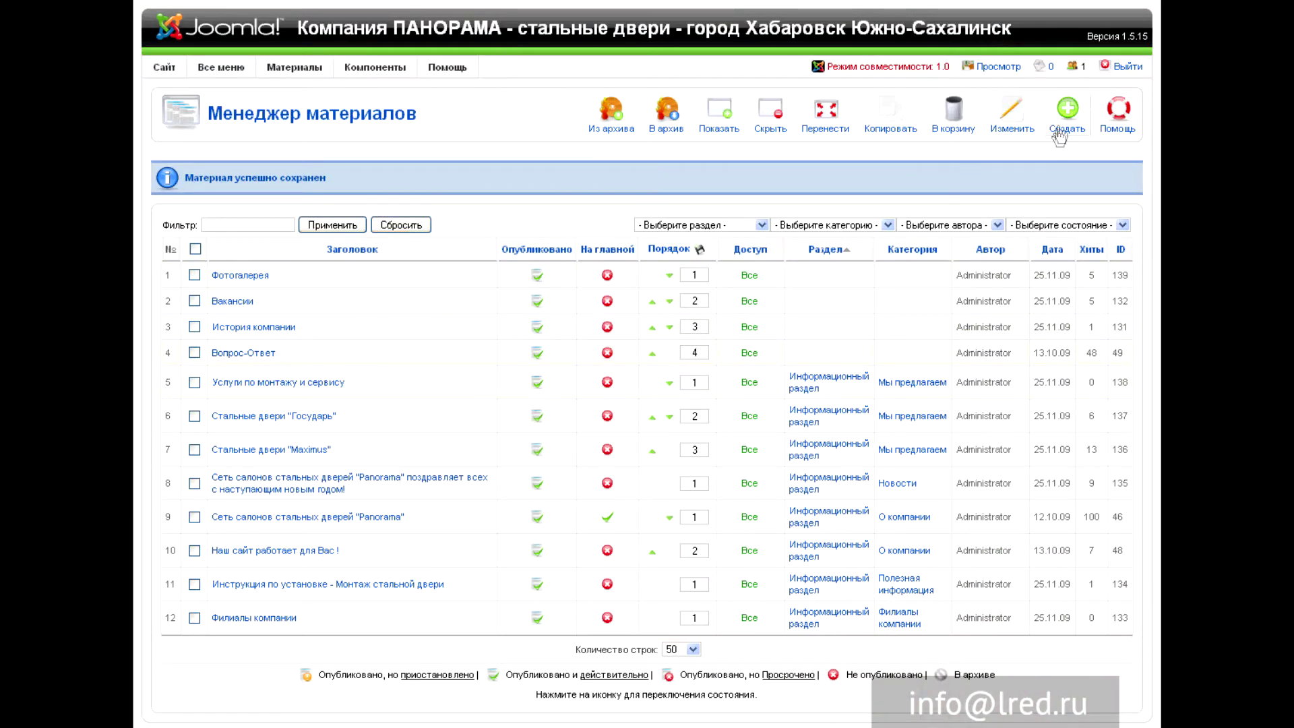
Create a new article in the section "Информационный раздел" and the category "О компании".
click(1060, 131)
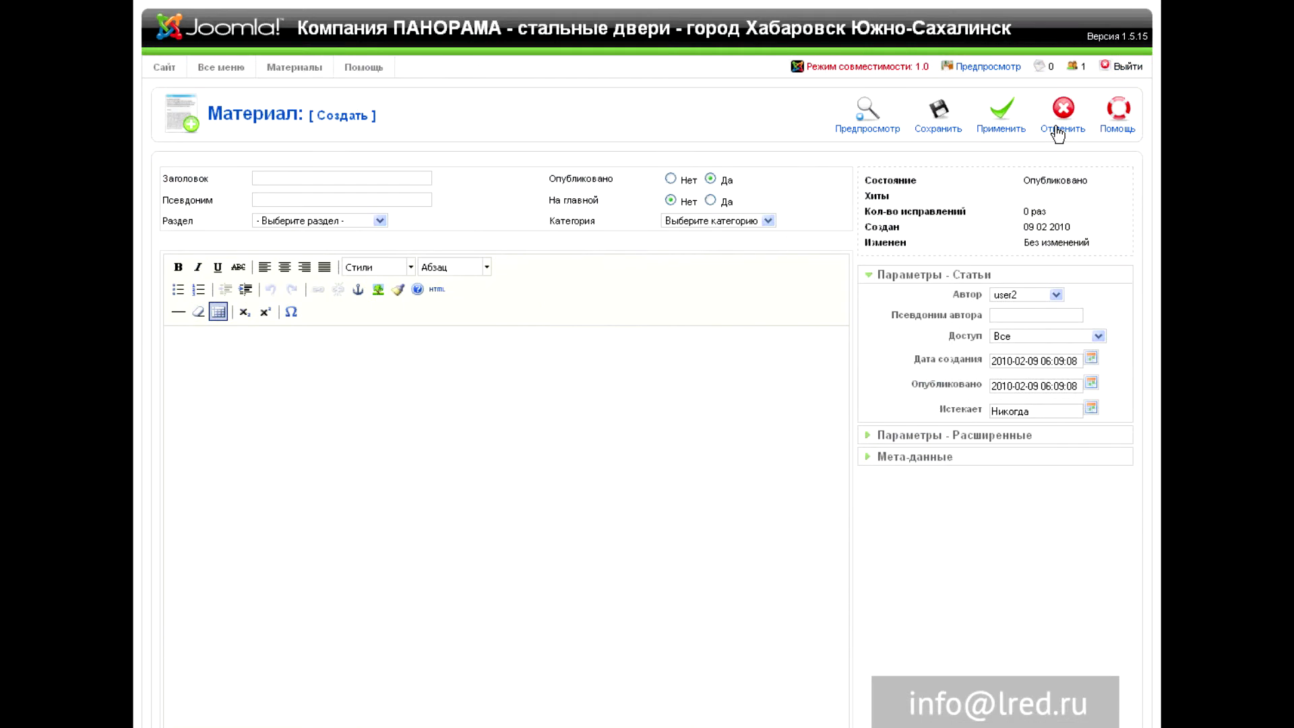
click(321, 223)
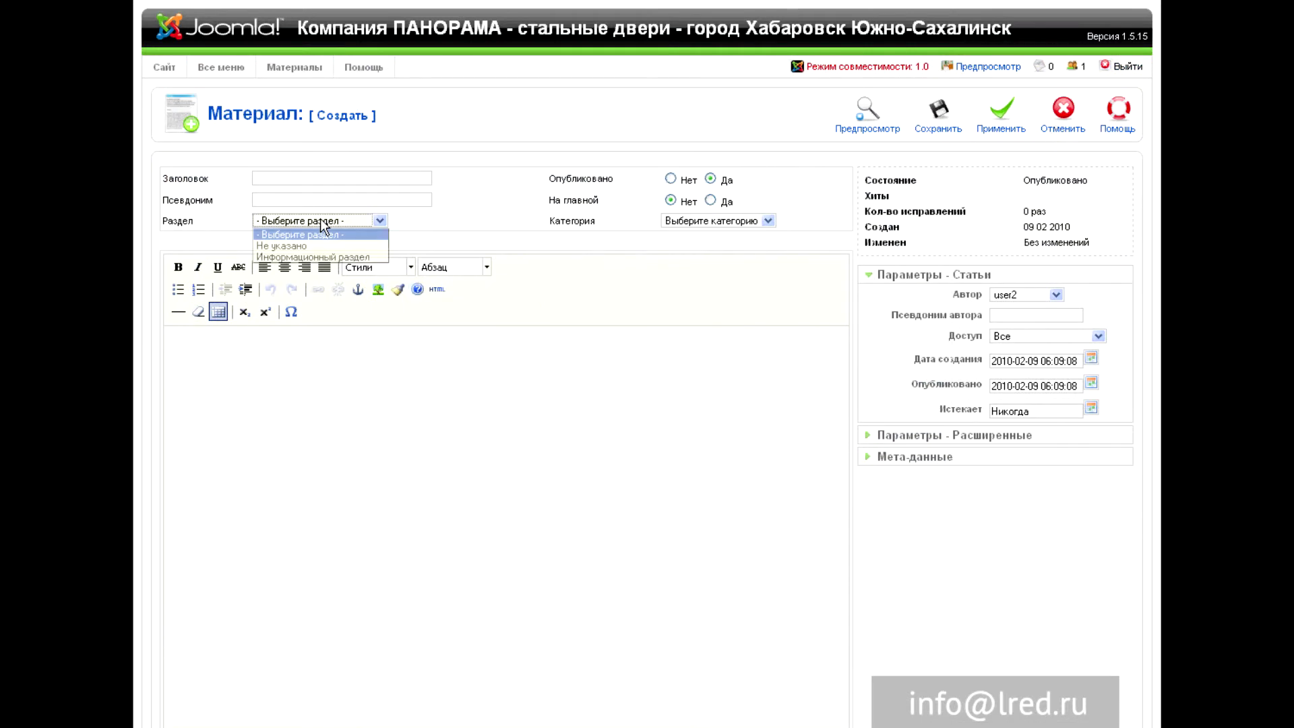
click(317, 257)
click(715, 224)
click(709, 234)
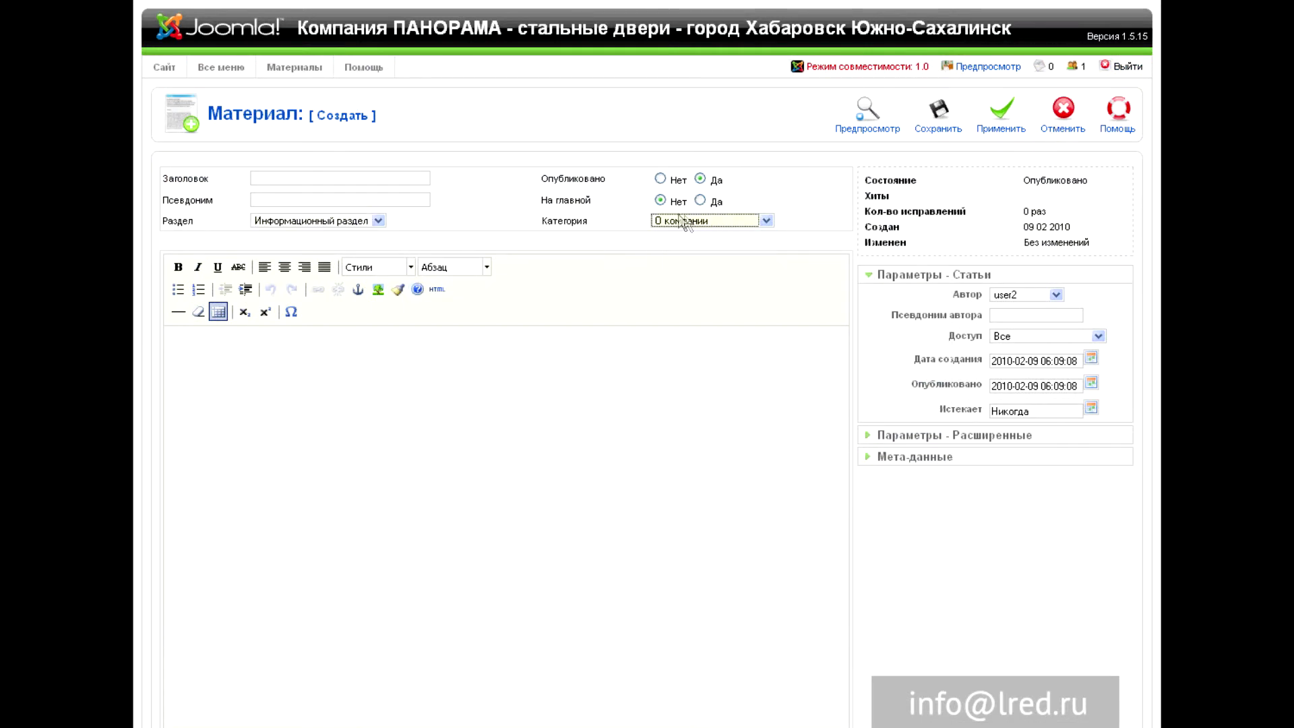
click(340, 223)
click(340, 225)
Title the new article "фывфыв" and enter the sample text "фвыыфвыфв" followed by a new line in its body.
click(312, 177)
text(фывфыв)
click(314, 405)
text(фвыфвыфв)
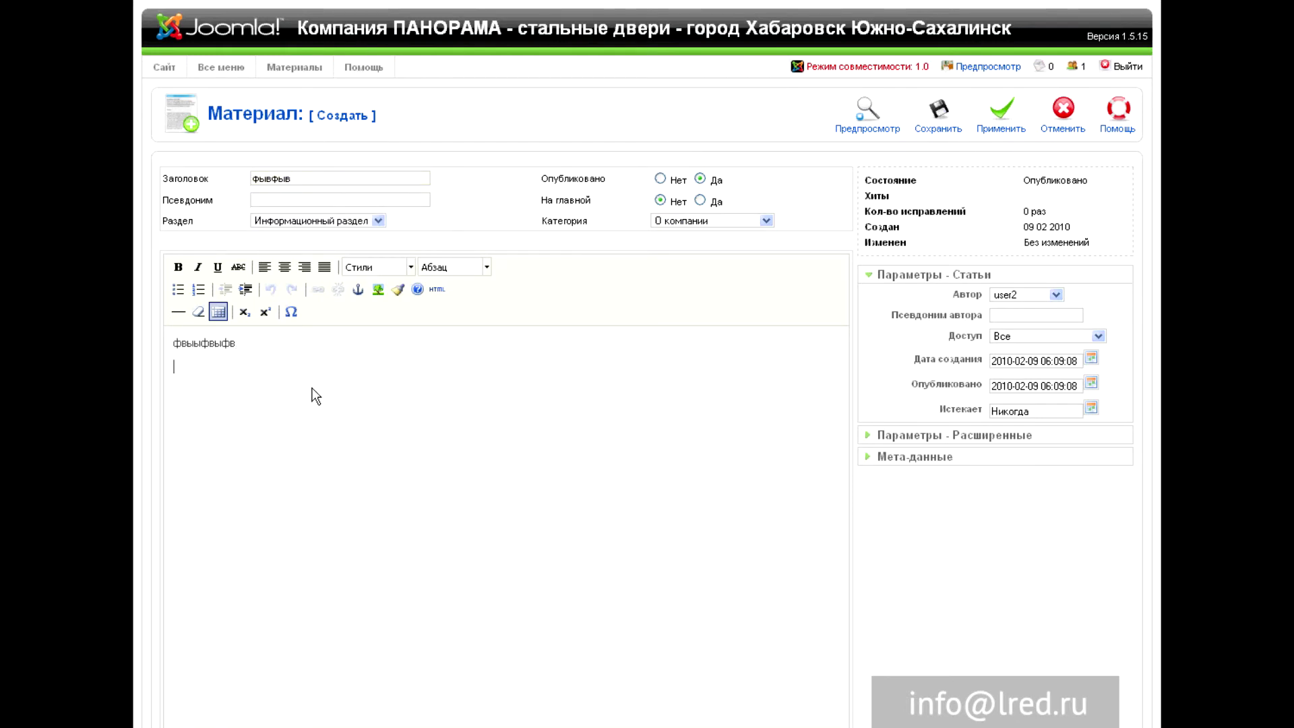
Paste the gallery code {morfeo 11} below the sample text and save the new article.
scroll(284, 397, down, 1)
key(ctrl+v)
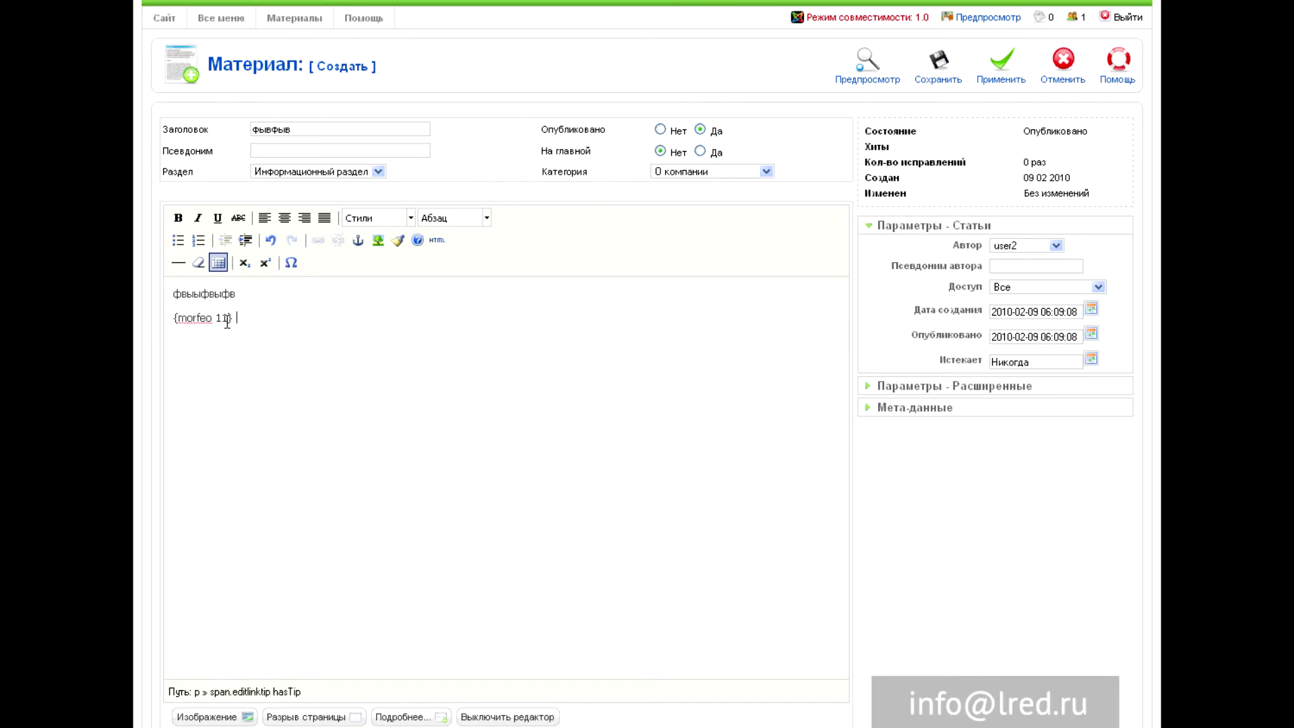
click(939, 76)
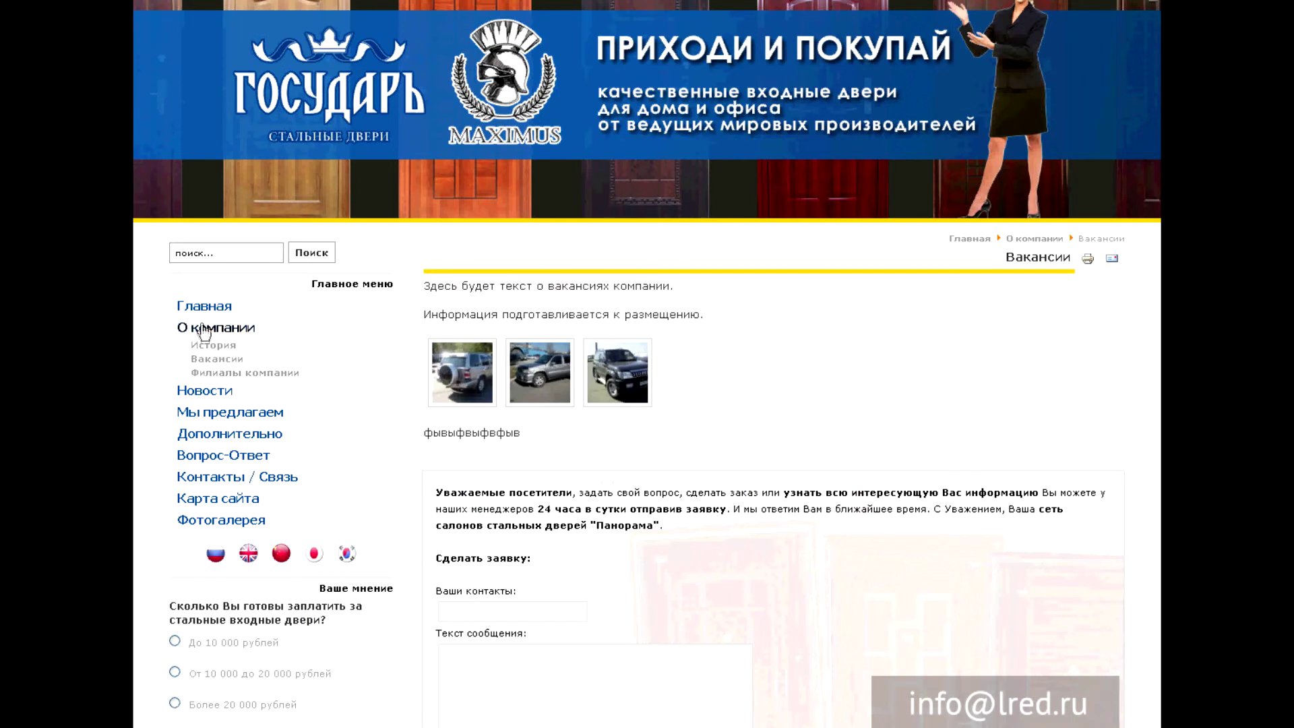
Open the "О компании" section on the public site and check the title, text and gallery of the new article.
click(219, 330)
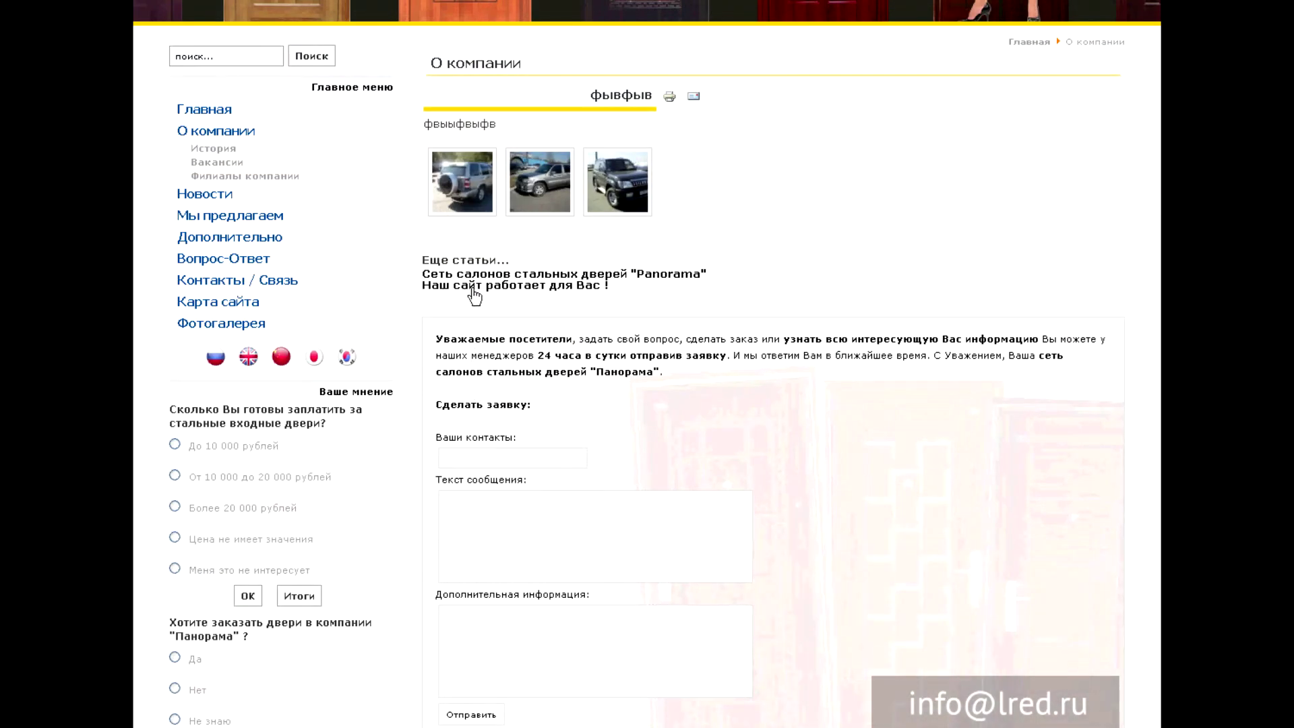
drag(425, 124, 497, 126)
double_click(603, 94)
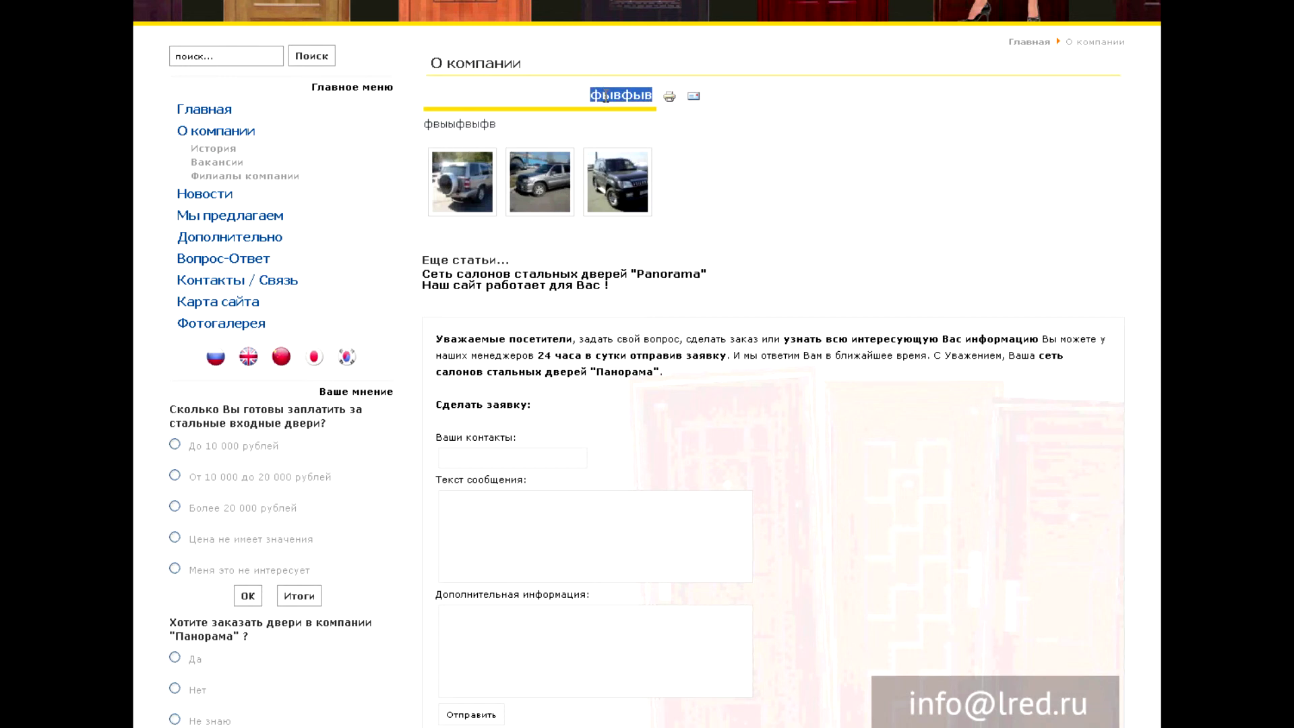
click(605, 93)
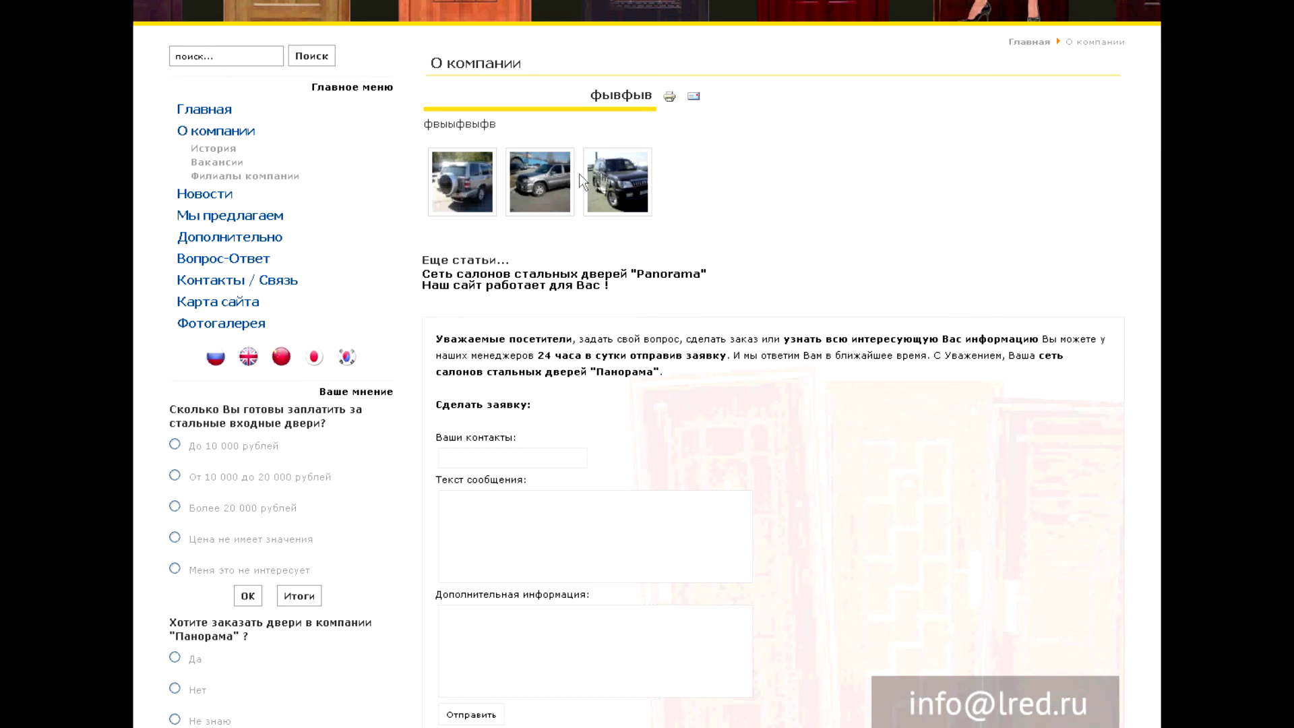
scroll(602, 302, down, 10)
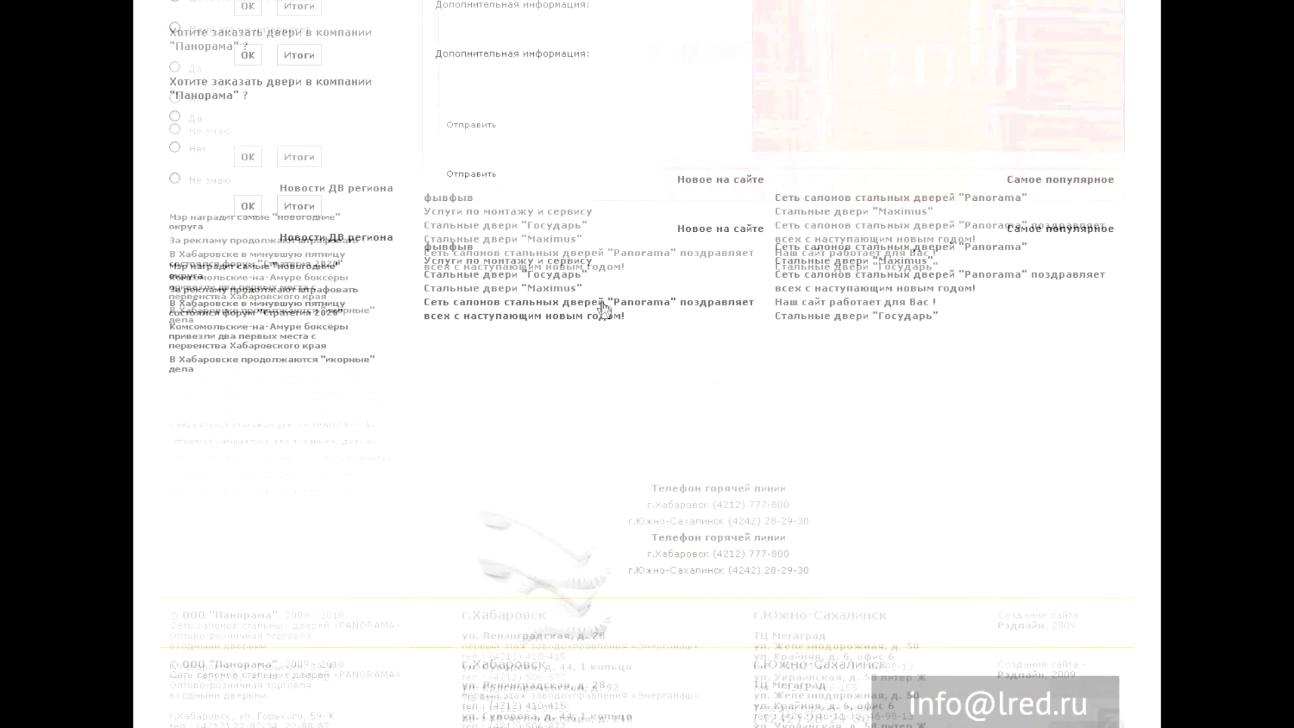